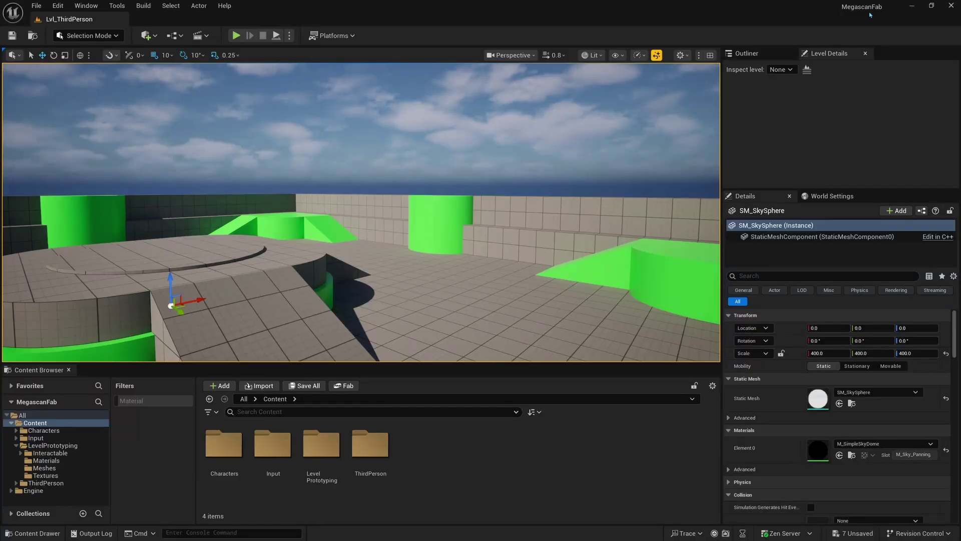
- Open Fab from the Window menu in its own tab and search for 'quixel'
{"action": "mouse_move", "coordinate": [864, 8]}
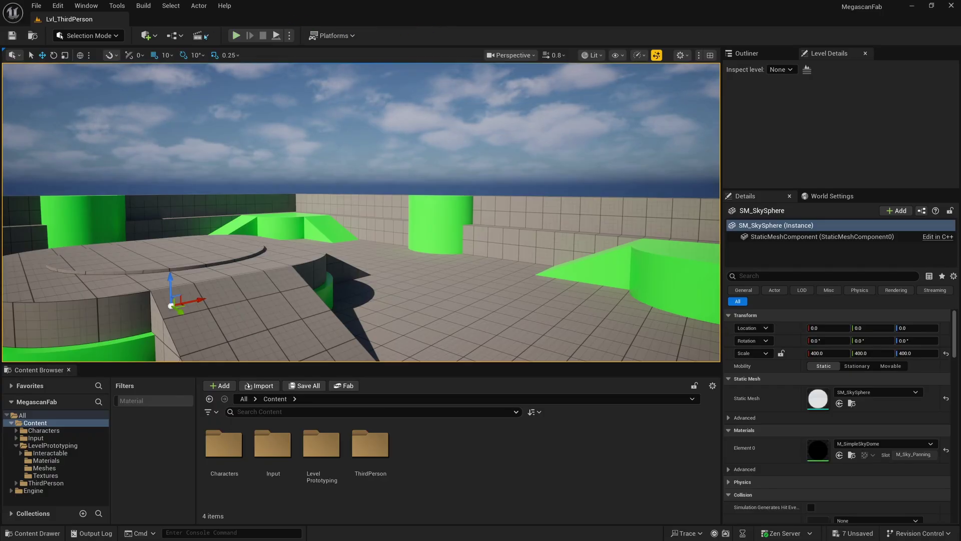
{"action": "left_click", "coordinate": [88, 6]}
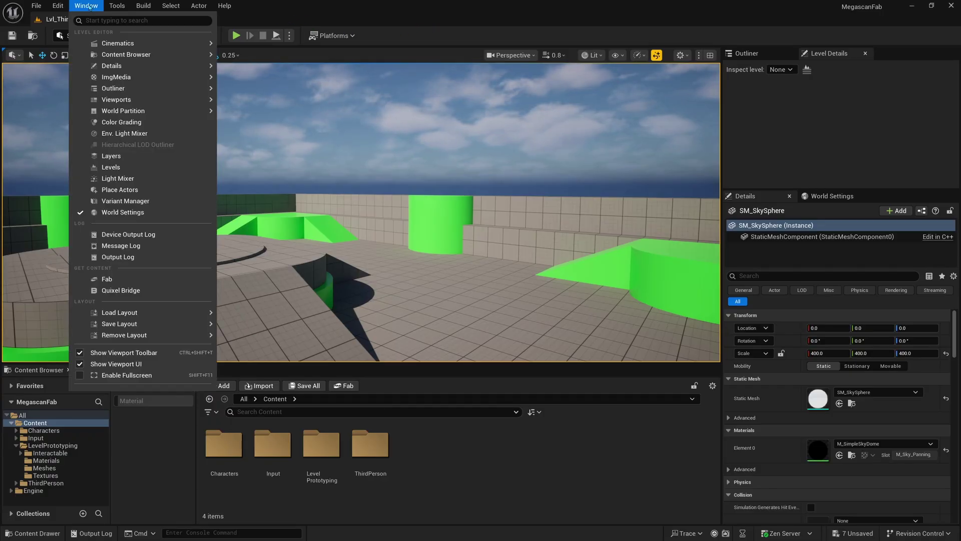
{"action": "left_click", "coordinate": [111, 282]}
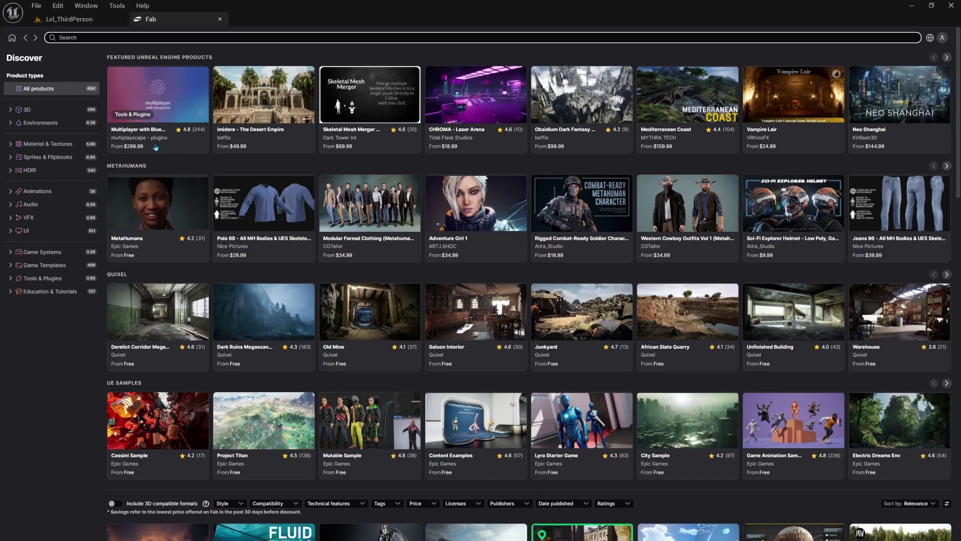
{"action": "left_click", "coordinate": [109, 37]}
{"action": "type", "text": "quixel"}
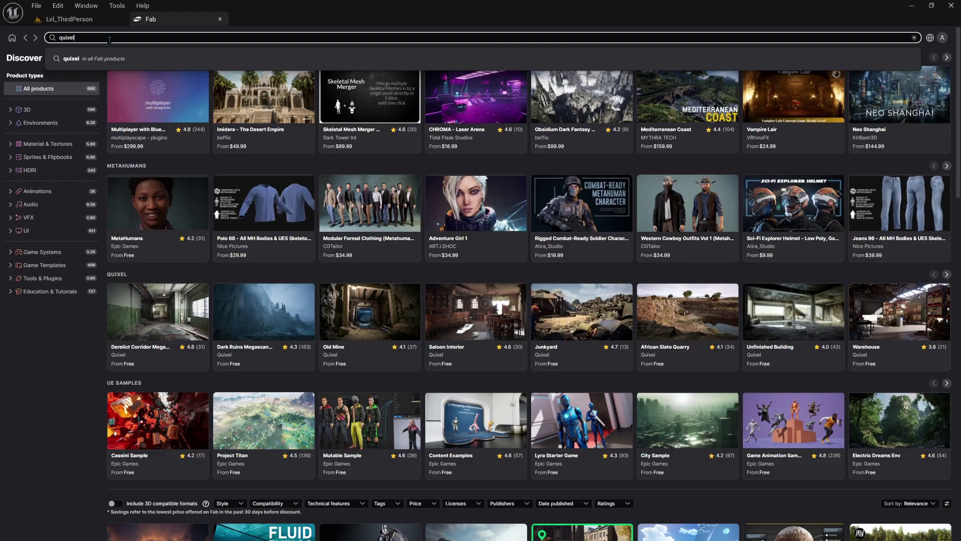
{"action": "key", "text": "Return"}
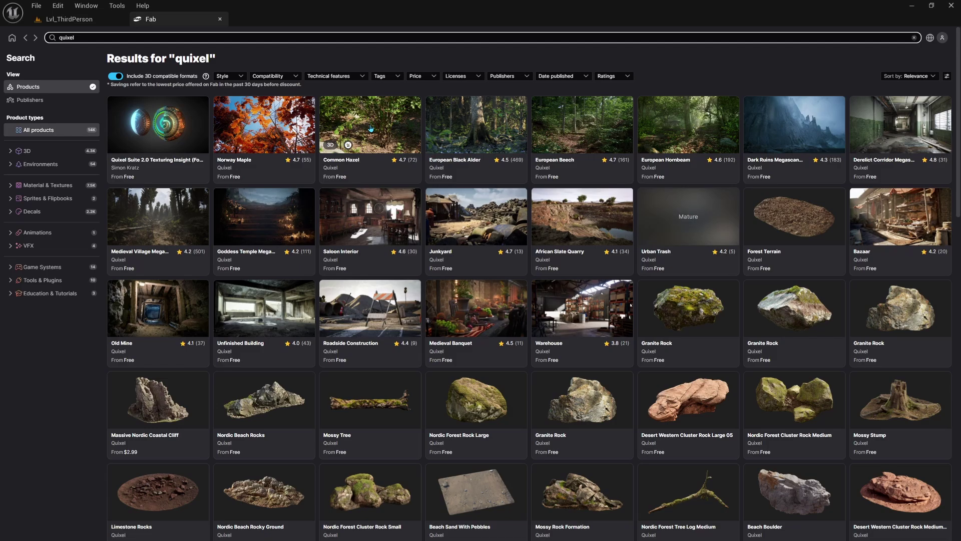
- Filter the quixel results to the Material & Textures product type and browse them
{"action": "scroll", "coordinate": [566, 238], "scroll_direction": "down", "scroll_amount": 1}
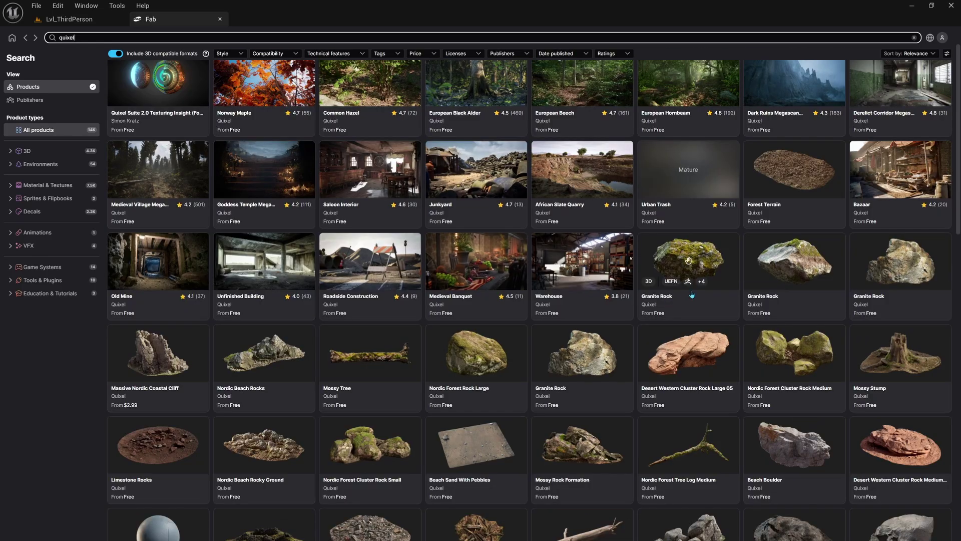
{"action": "scroll", "coordinate": [686, 276], "scroll_direction": "down", "scroll_amount": 1}
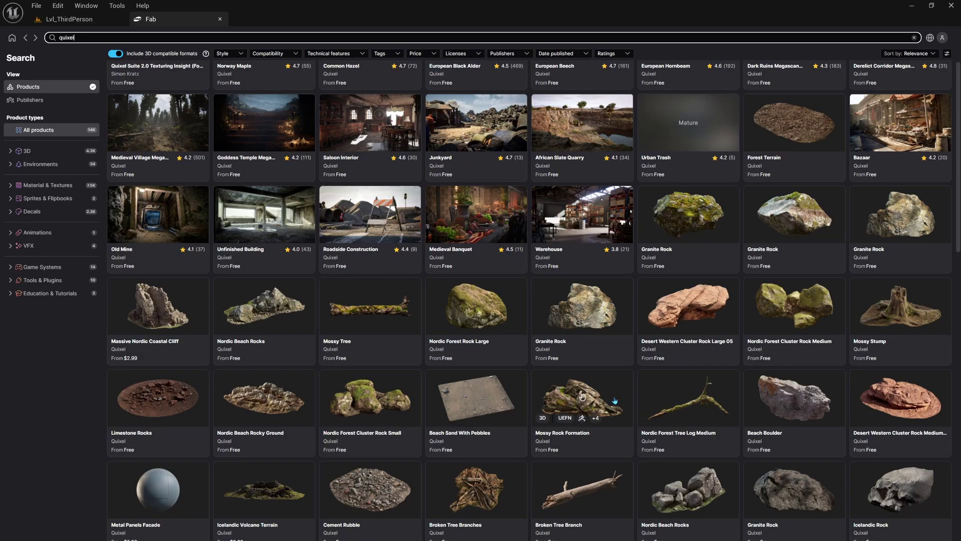
{"action": "scroll", "coordinate": [582, 349], "scroll_direction": "down", "scroll_amount": 4}
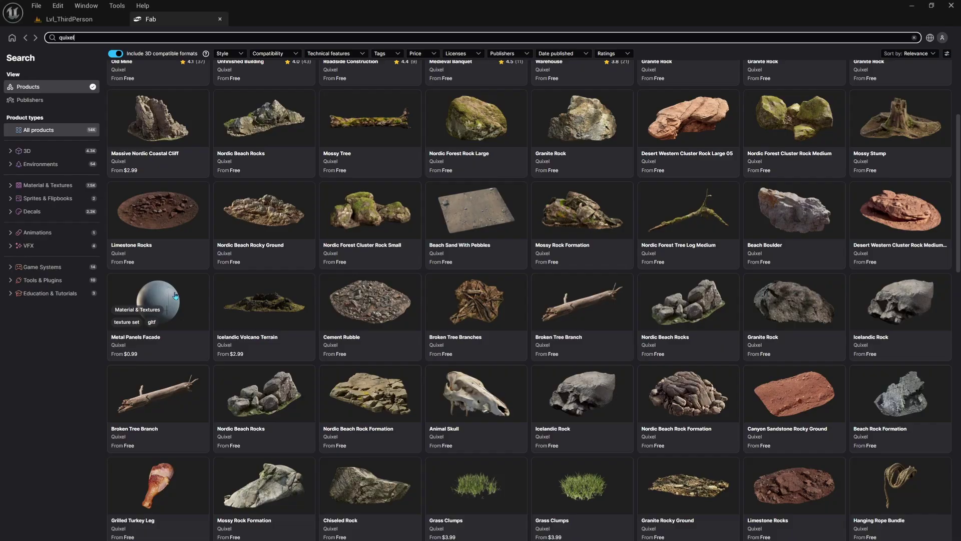
{"action": "scroll", "coordinate": [183, 300], "scroll_direction": "up", "scroll_amount": 6}
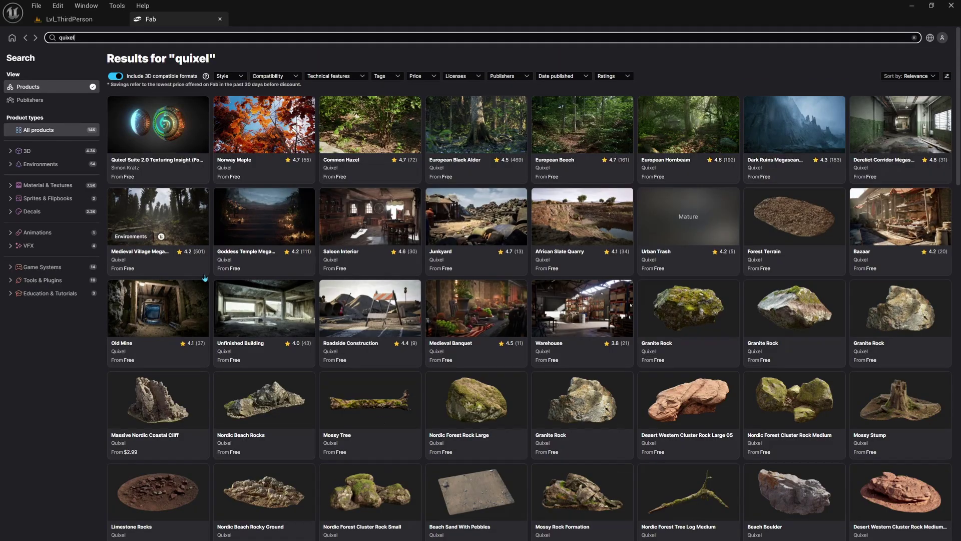
{"action": "left_click", "coordinate": [36, 186]}
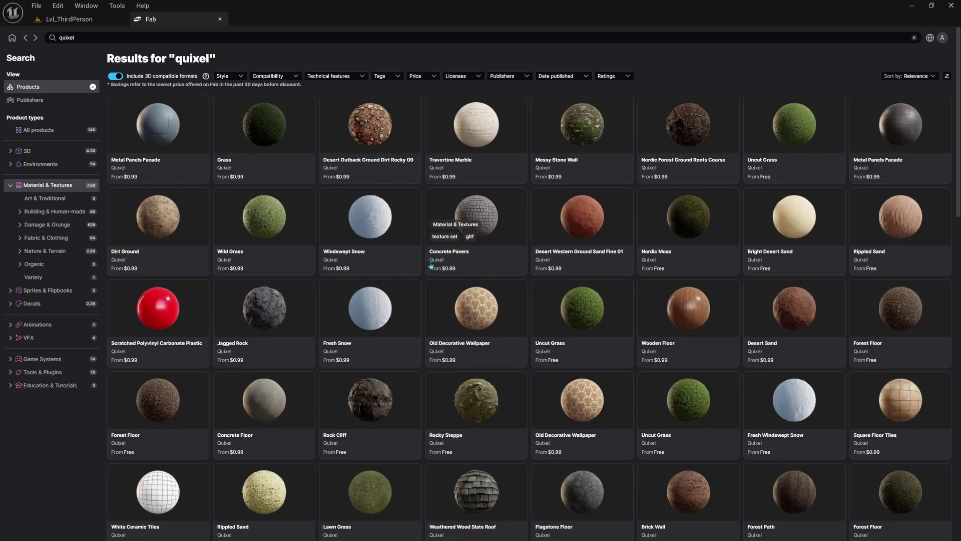
{"action": "scroll", "coordinate": [423, 255], "scroll_direction": "down", "scroll_amount": 4}
{"action": "scroll", "coordinate": [424, 255], "scroll_direction": "down", "scroll_amount": 6}
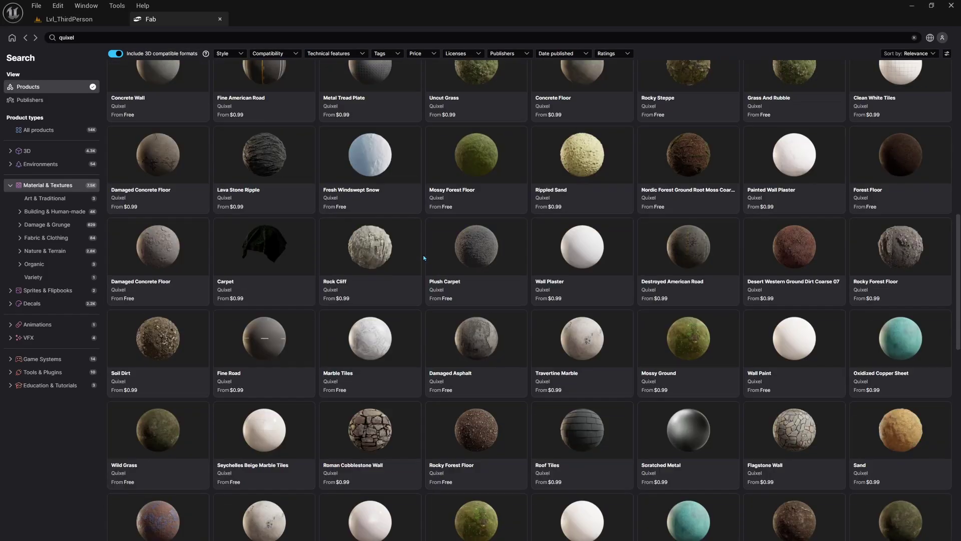
{"action": "scroll", "coordinate": [423, 254], "scroll_direction": "up", "scroll_amount": 10}
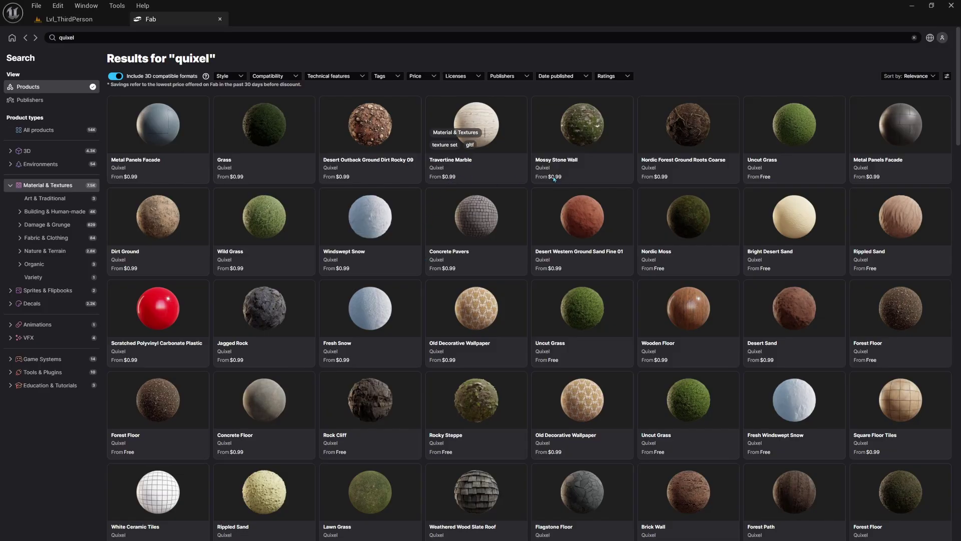
- Set the Price filter to Free and scroll through the free material results
{"action": "left_click", "coordinate": [423, 78]}
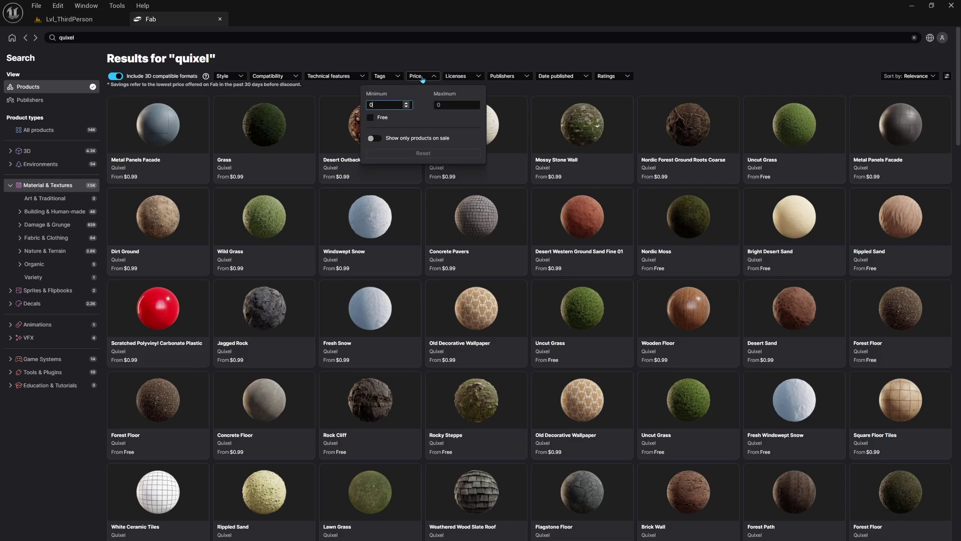
{"action": "left_click", "coordinate": [381, 119]}
{"action": "left_click", "coordinate": [529, 95]}
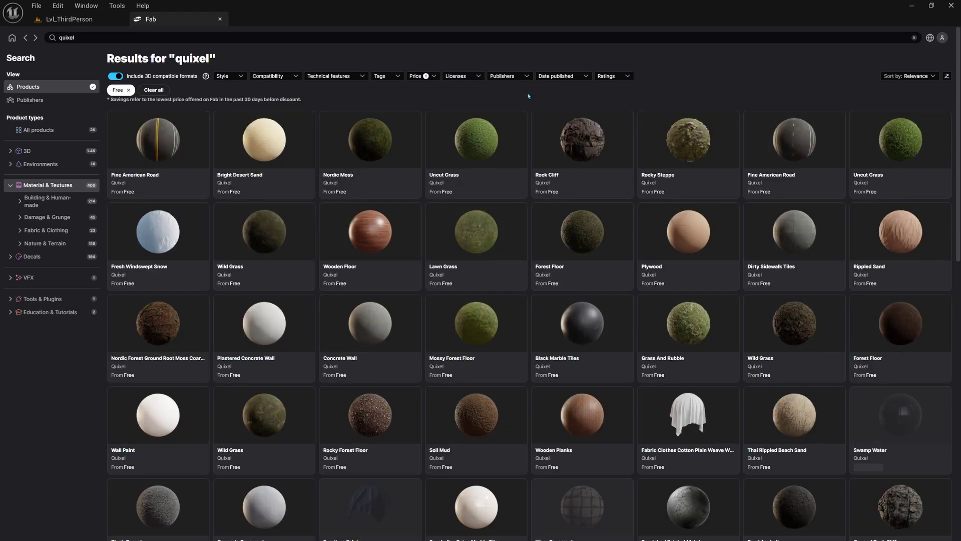
{"action": "scroll", "coordinate": [958, 59], "scroll_direction": "down", "scroll_amount": 1}
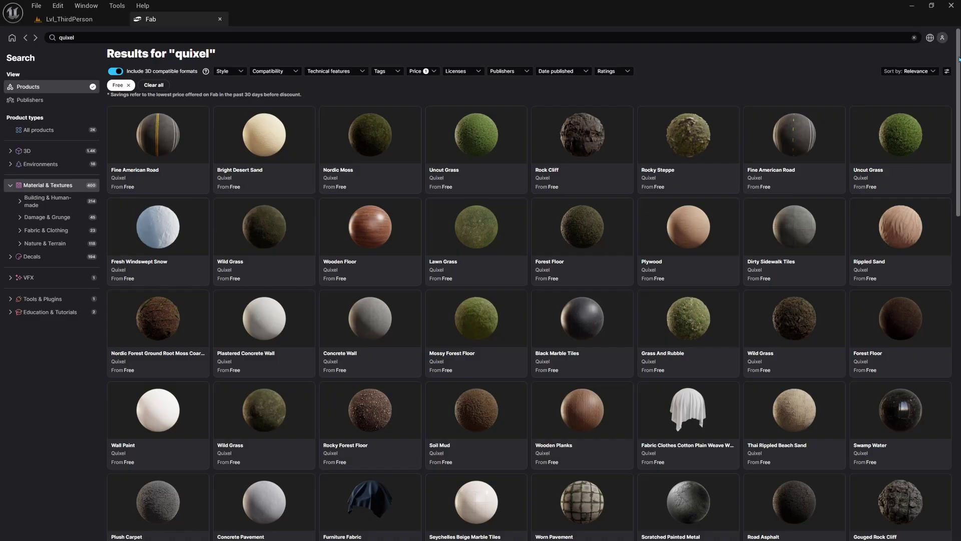
{"action": "mouse_move", "coordinate": [959, 59]}
{"action": "left_mouse_down"}
{"action": "mouse_move", "coordinate": [957, 453]}
{"action": "mouse_move", "coordinate": [957, 260]}
{"action": "left_mouse_up"}
{"action": "scroll", "coordinate": [887, 220], "scroll_direction": "up", "scroll_amount": 3}
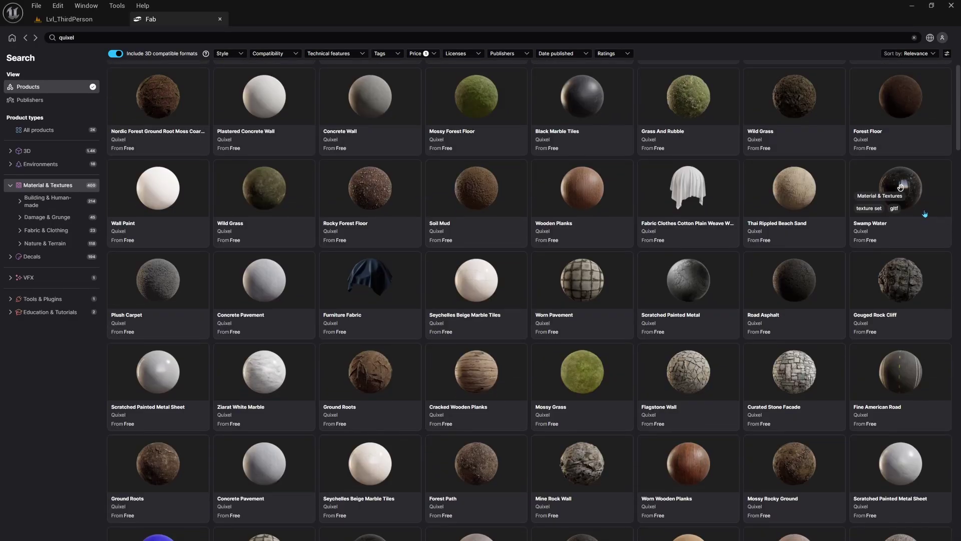
{"action": "scroll", "coordinate": [756, 215], "scroll_direction": "up", "scroll_amount": 4}
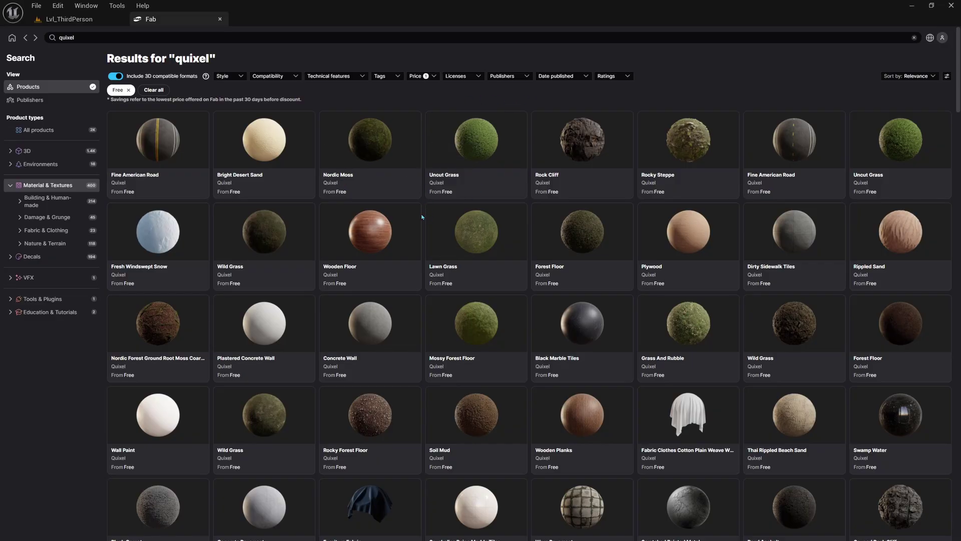
{"action": "scroll", "coordinate": [426, 318], "scroll_direction": "down", "scroll_amount": 1}
{"action": "scroll", "coordinate": [426, 314], "scroll_direction": "down", "scroll_amount": 1}
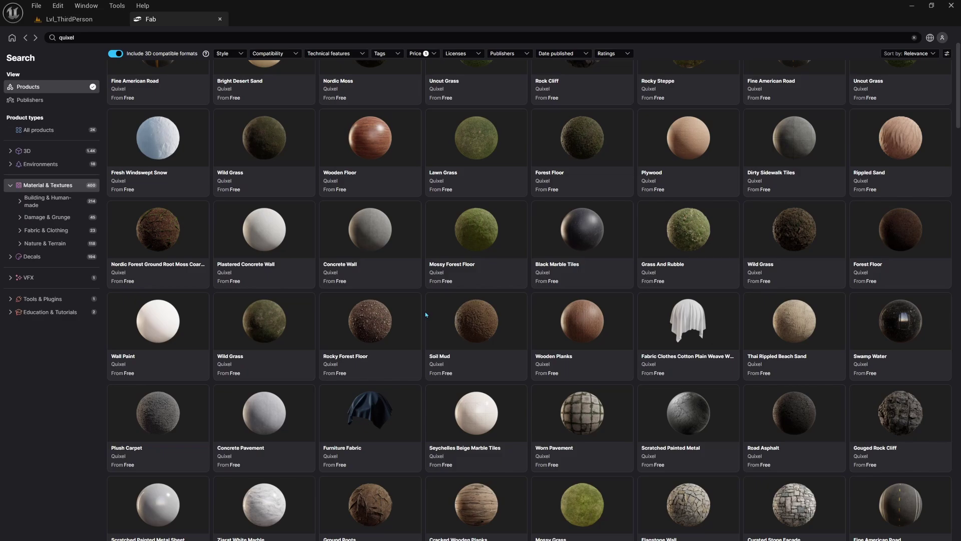
- Open Rocky Forest Floor, view its four preview images, and show the download quality options
{"action": "left_click", "coordinate": [402, 328]}
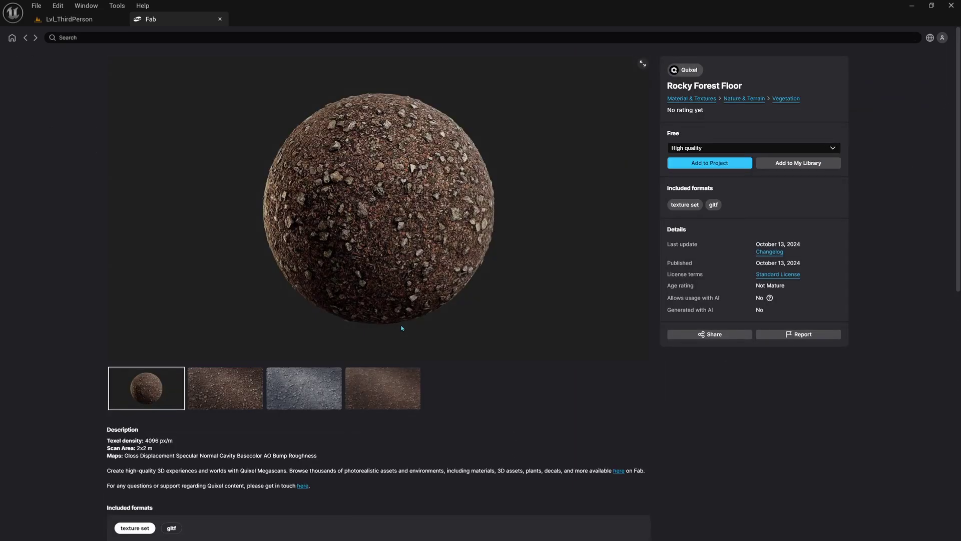
{"action": "left_click", "coordinate": [225, 388]}
{"action": "left_click", "coordinate": [278, 398]}
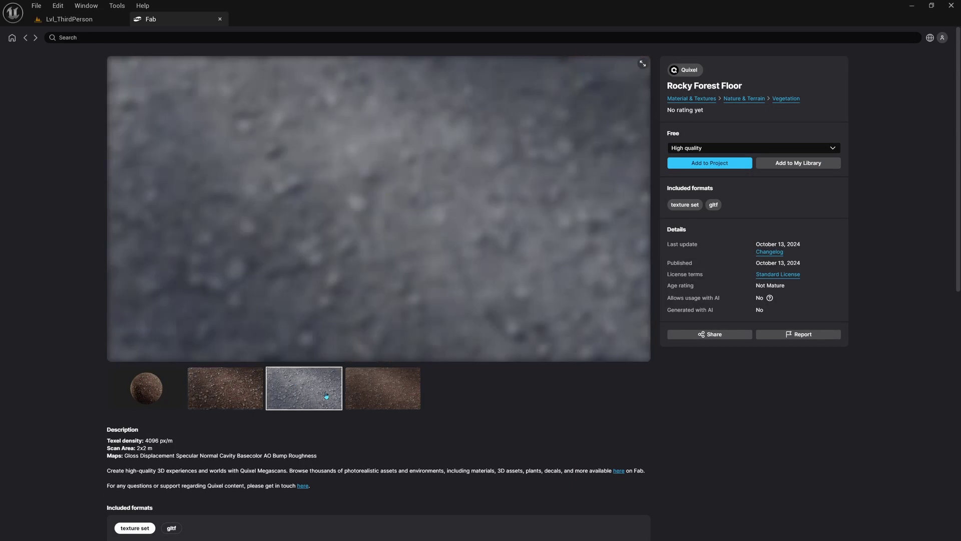
{"action": "left_click", "coordinate": [391, 394]}
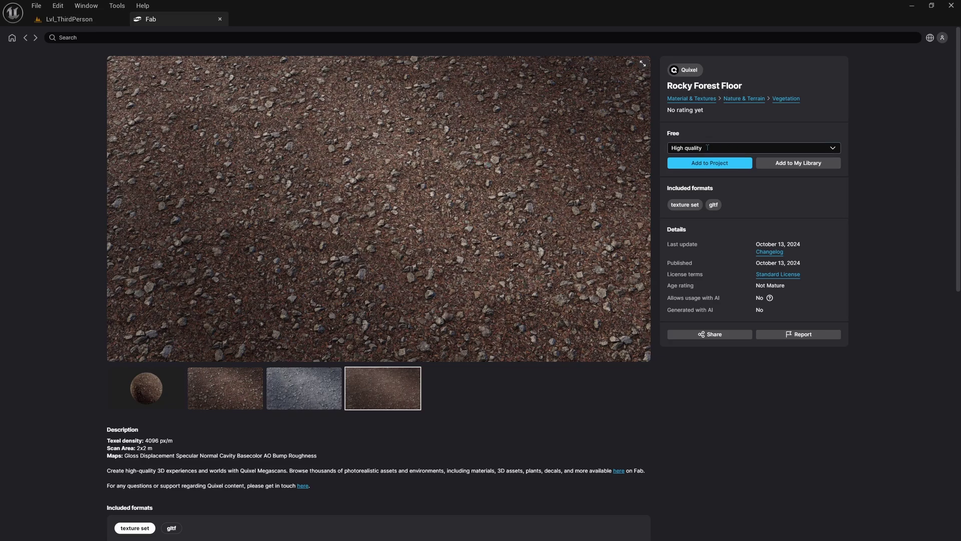
{"action": "left_click", "coordinate": [707, 148]}
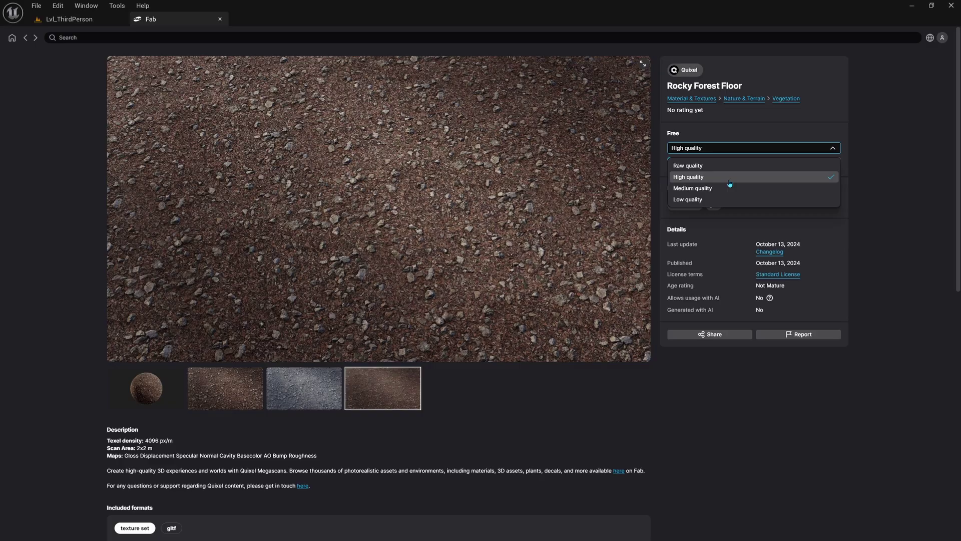
- Add Rocky Forest Floor at High quality to the project, accepting the EULA
{"action": "left_click", "coordinate": [730, 145]}
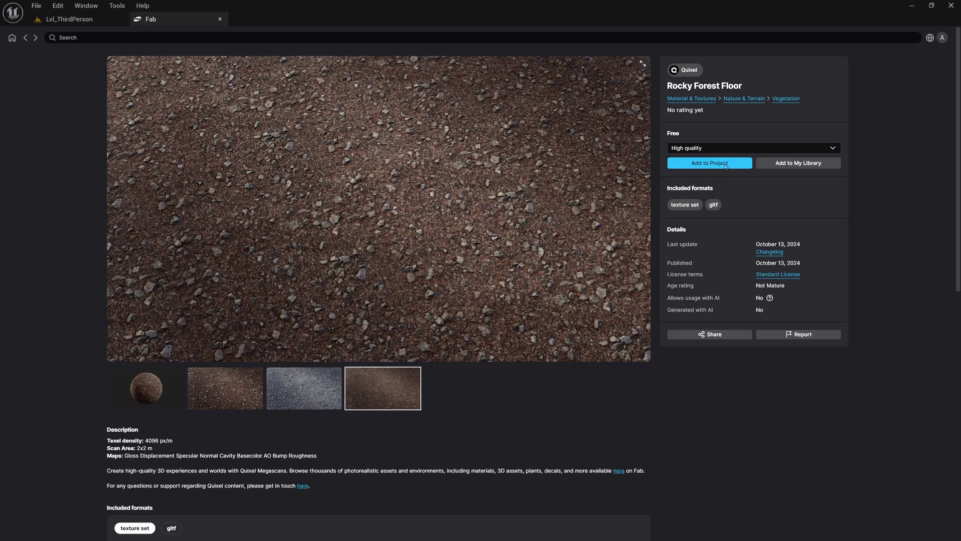
{"action": "left_click", "coordinate": [726, 164]}
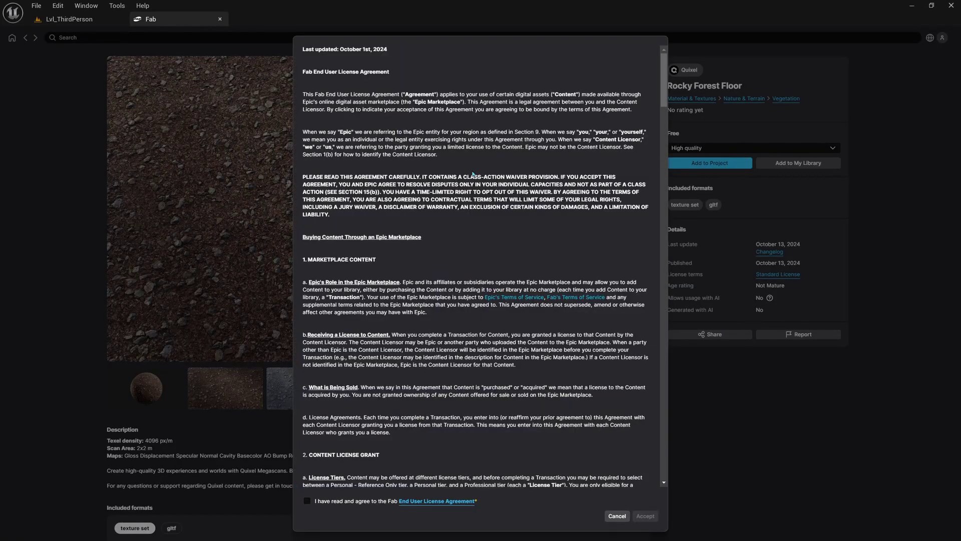
{"action": "left_click", "coordinate": [307, 501]}
{"action": "left_click", "coordinate": [644, 516]}
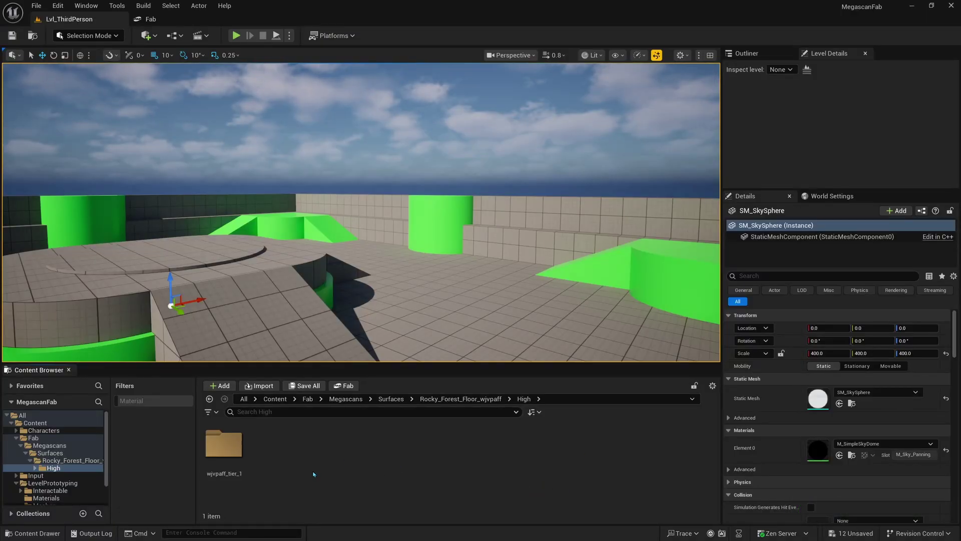
- Navigate the Content Browser to Content > Fab > Megascans > Surfaces
{"action": "left_click", "coordinate": [282, 400]}
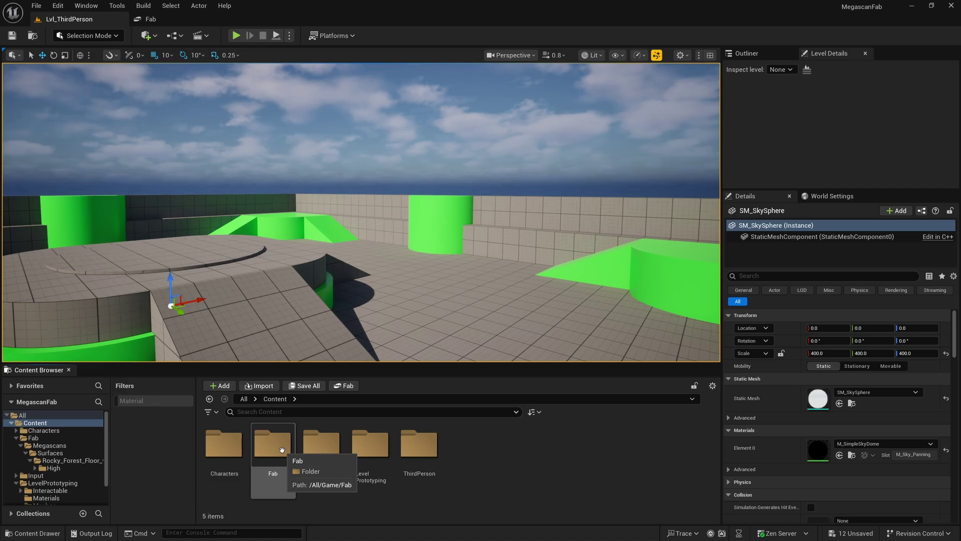
{"action": "double_click", "coordinate": [282, 449]}
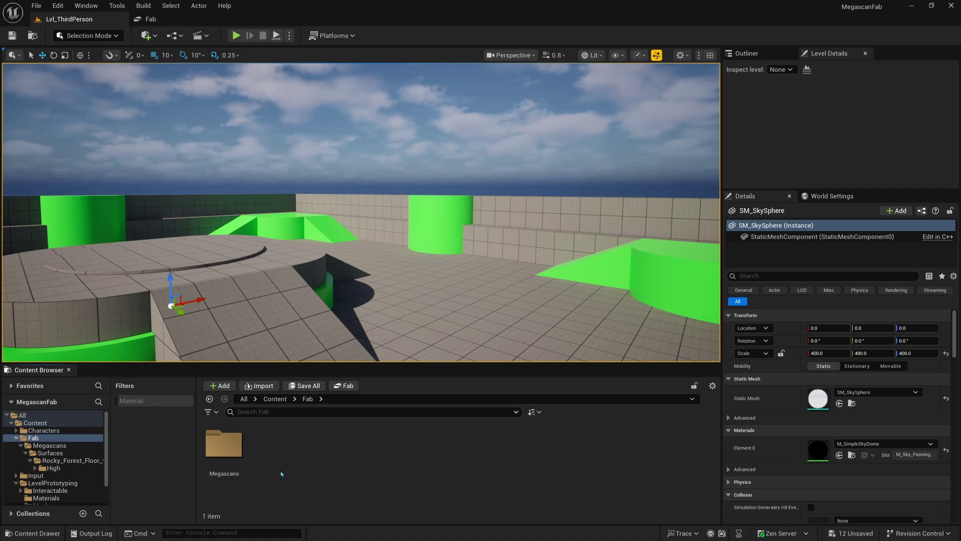
{"action": "double_click", "coordinate": [238, 447]}
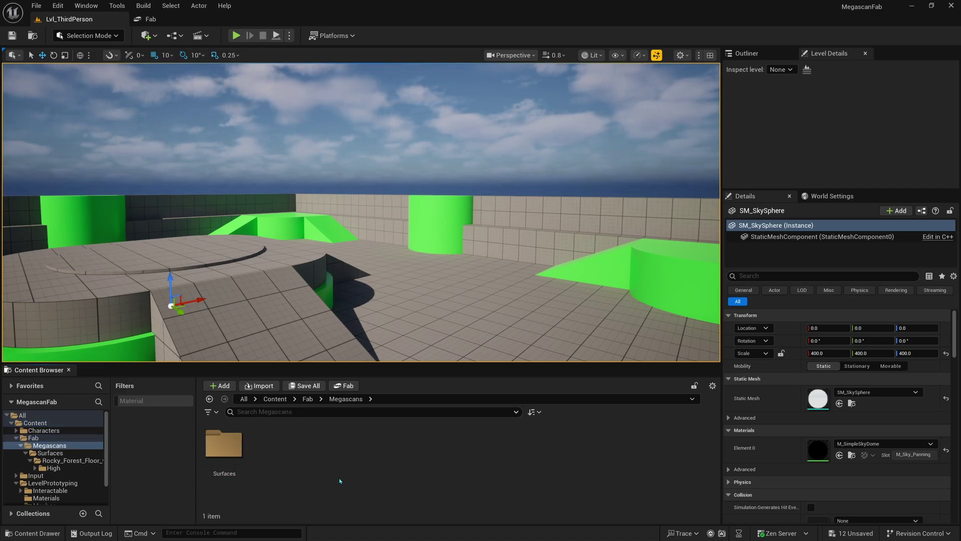
{"action": "double_click", "coordinate": [224, 444]}
{"action": "left_click", "coordinate": [346, 399]}
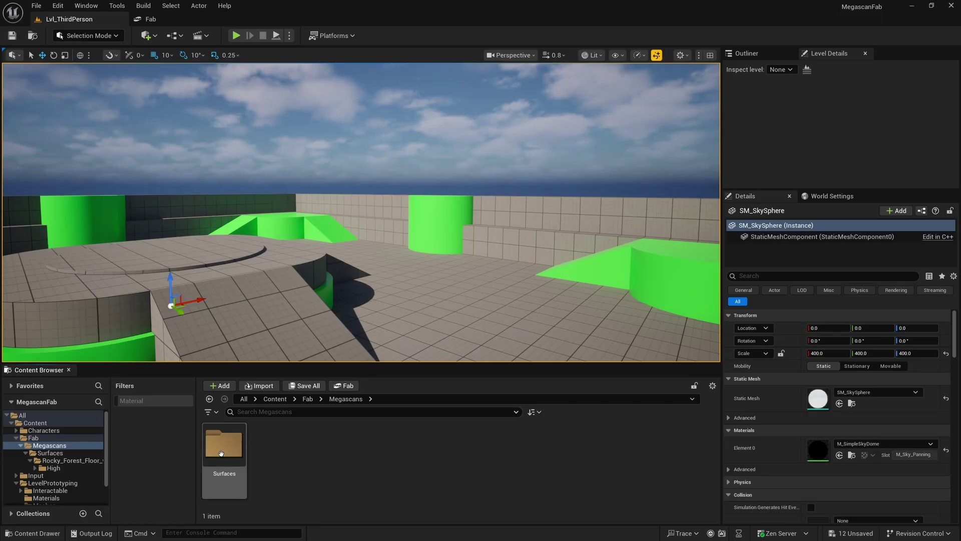
{"action": "double_click", "coordinate": [224, 475]}
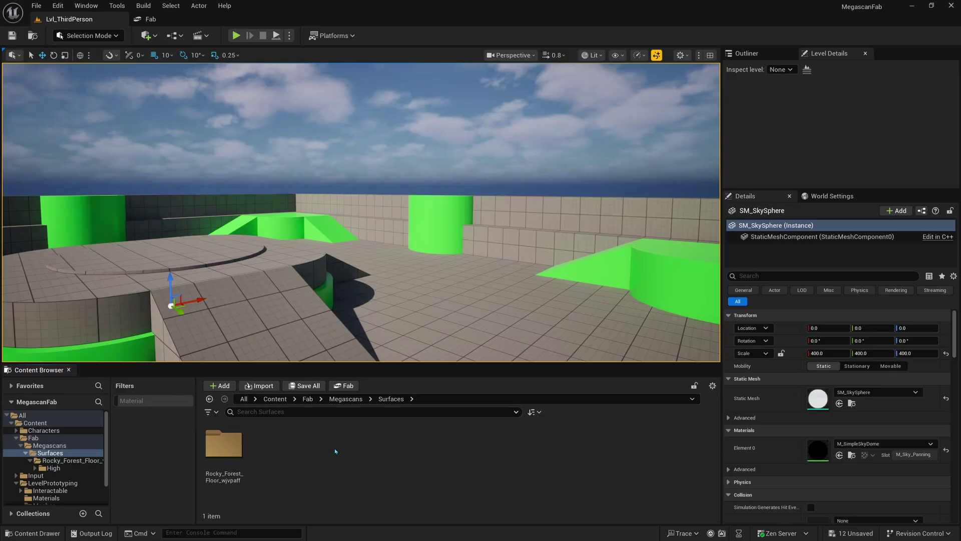
- Go into Rocky_Forest_Floor_wjvpaff > High > wjvpaff_tier_1, glance at Textures, then open Materials
{"action": "double_click", "coordinate": [228, 447]}
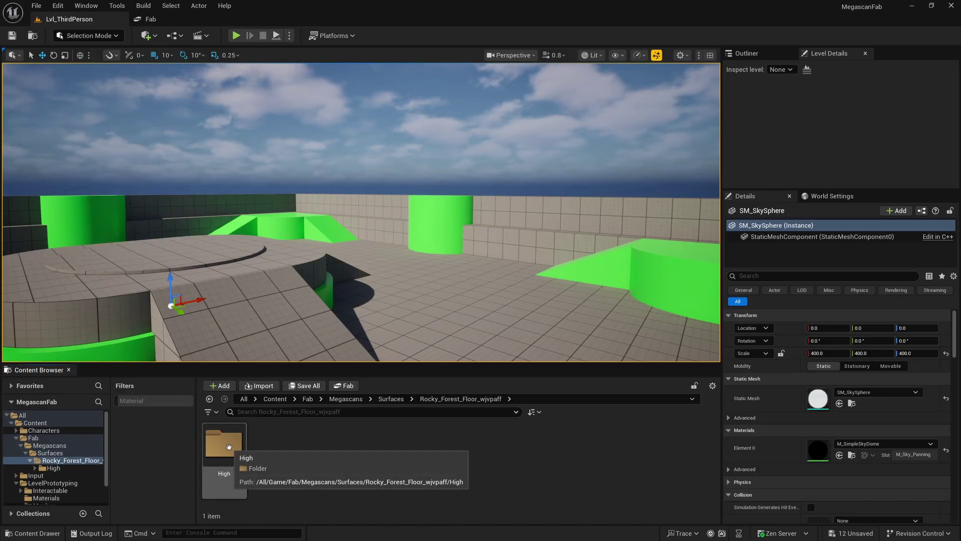
{"action": "double_click", "coordinate": [229, 445]}
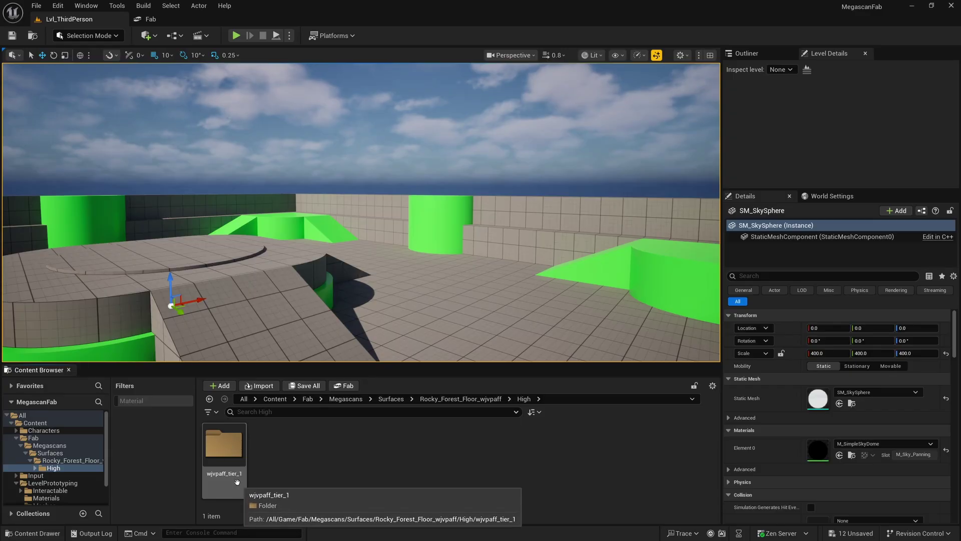
{"action": "double_click", "coordinate": [226, 447]}
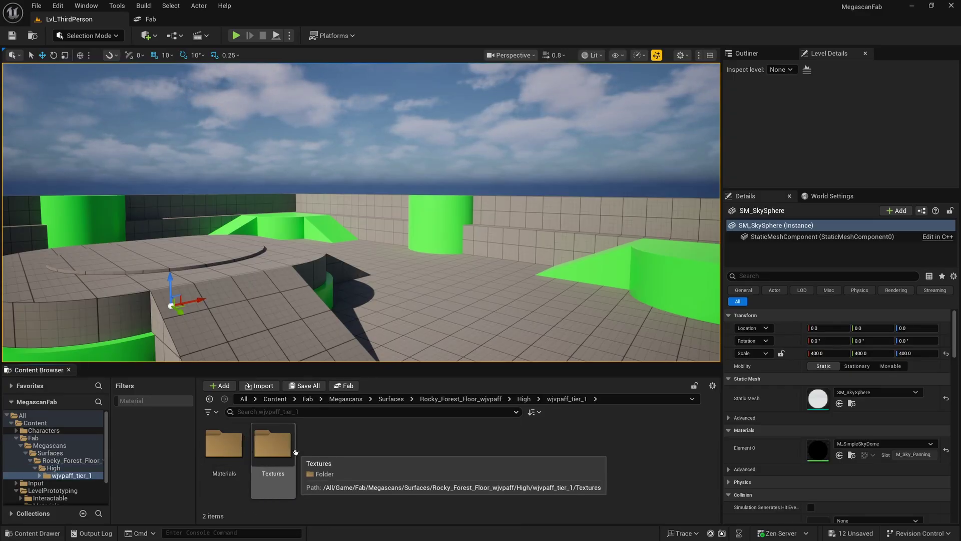
{"action": "double_click", "coordinate": [270, 443]}
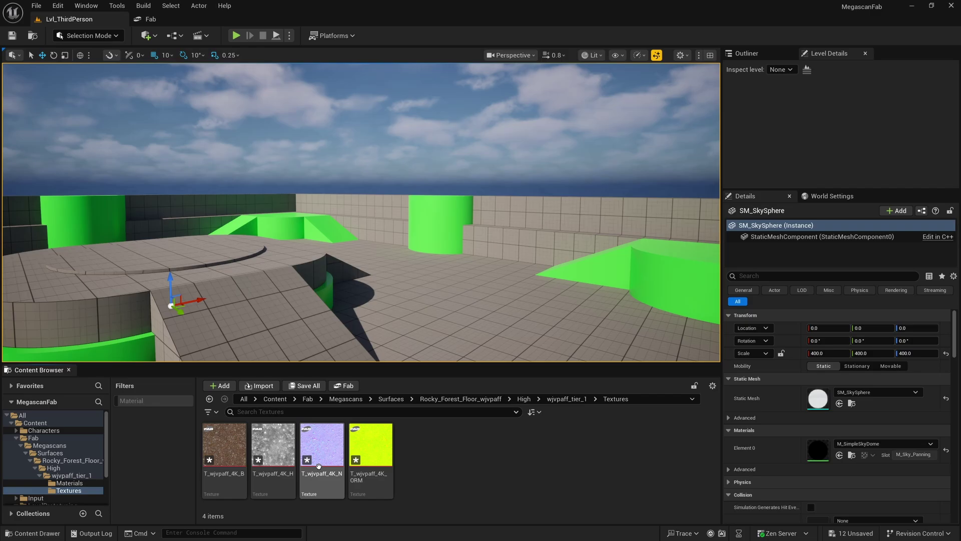
{"action": "left_click", "coordinate": [547, 399]}
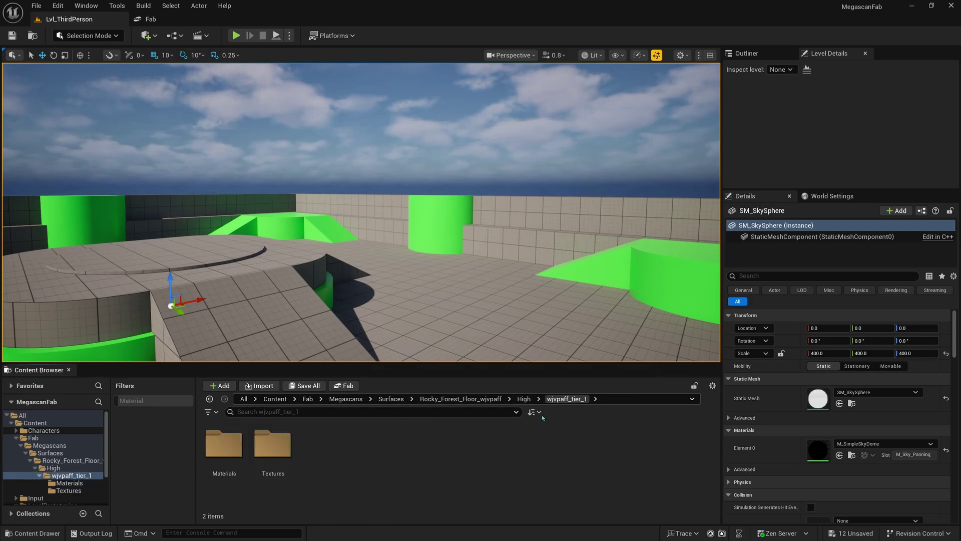
{"action": "double_click", "coordinate": [224, 445]}
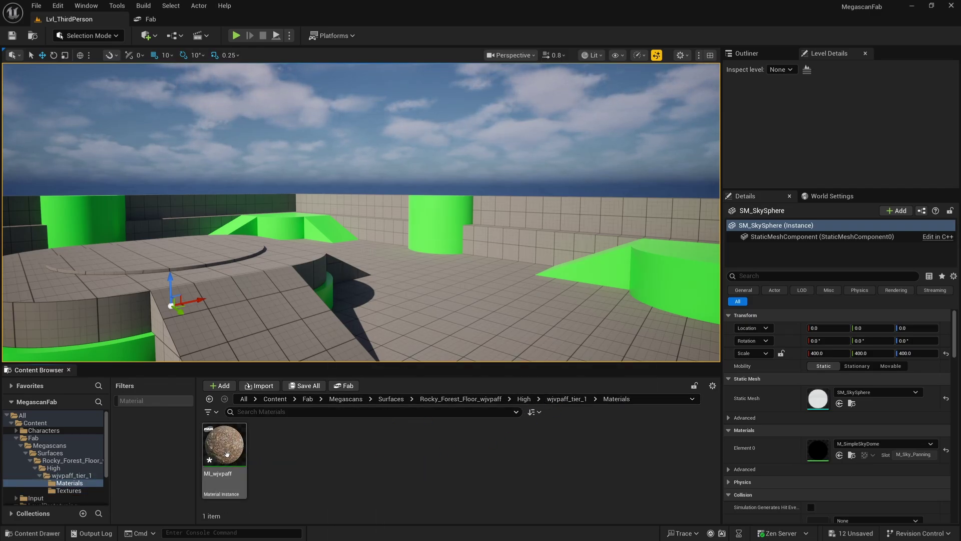
- Drag the MI_wjvpaff material onto the level floor
{"action": "right_click_drag", "start_coordinate": [351, 225], "coordinate": [336, 240]}
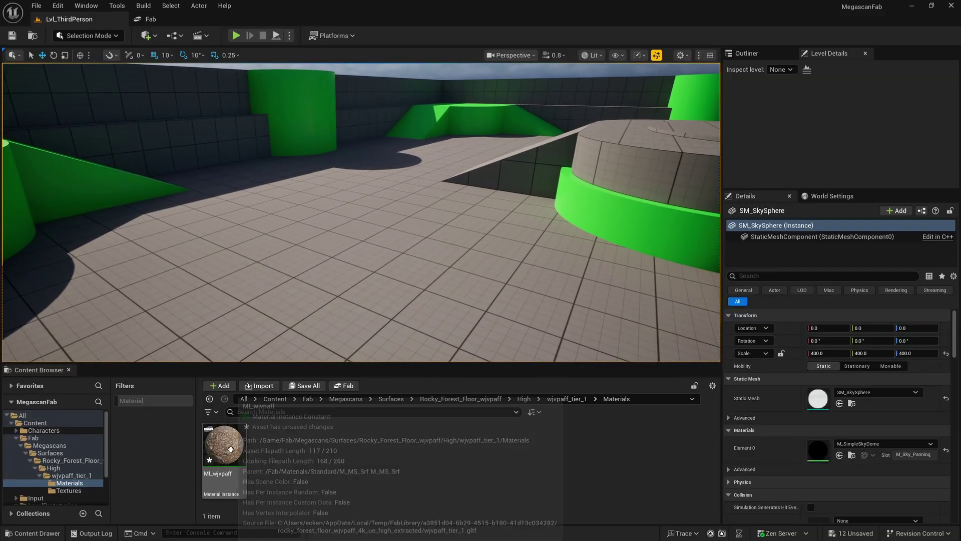
{"action": "mouse_move", "coordinate": [238, 459]}
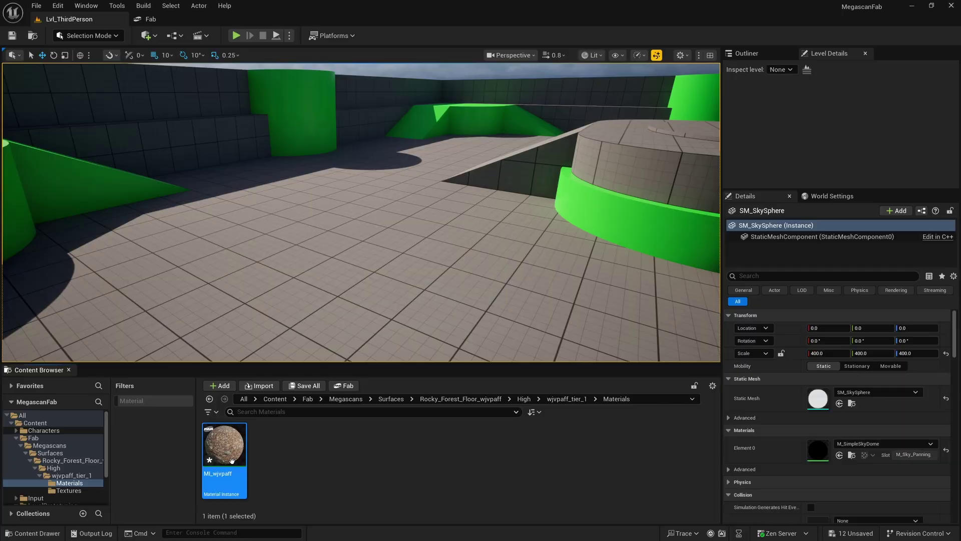
{"action": "left_click_drag", "start_coordinate": [238, 459], "coordinate": [382, 250]}
- Apply MI_wjvpaff to the sloped ramp and fly the camera around to inspect it
{"action": "left_click_drag", "start_coordinate": [224, 446], "coordinate": [538, 273]}
{"action": "left_click_drag", "start_coordinate": [397, 291], "coordinate": [386, 196]}
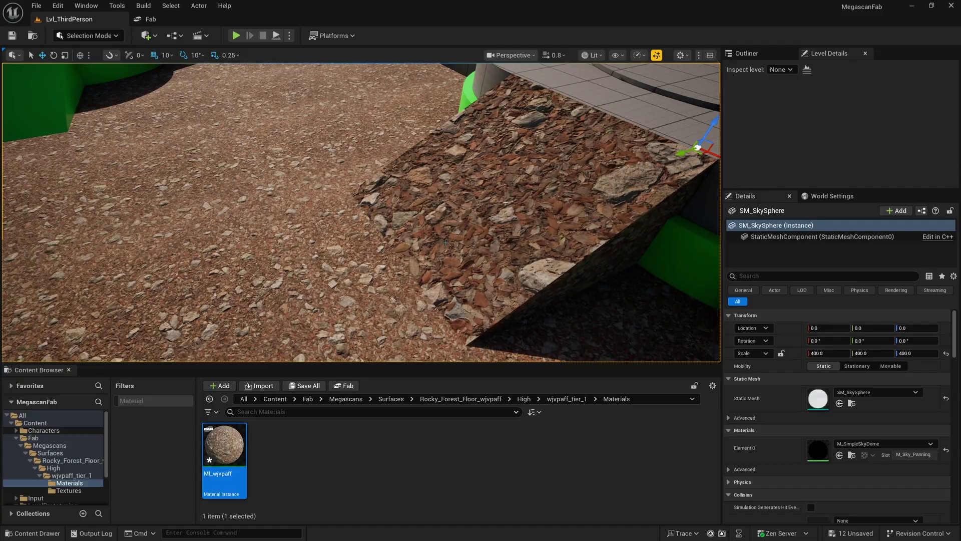
{"action": "left_click_drag", "start_coordinate": [446, 242], "coordinate": [415, 254]}
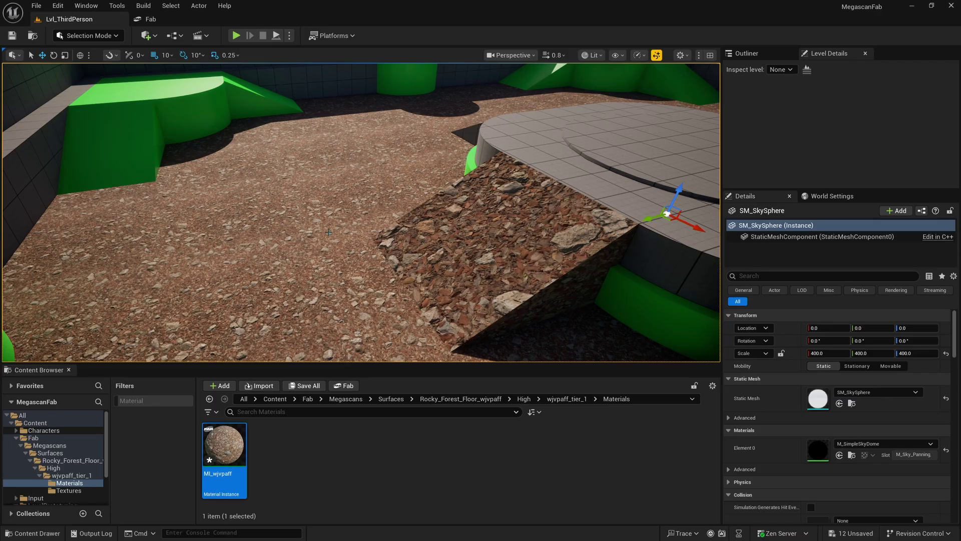
{"action": "right_click_drag", "start_coordinate": [330, 226], "coordinate": [336, 267]}
- Undo the ramp's rocky material and open the wjvpaff_tier_1 Textures folder
{"action": "key", "text": "ctrl+z"}
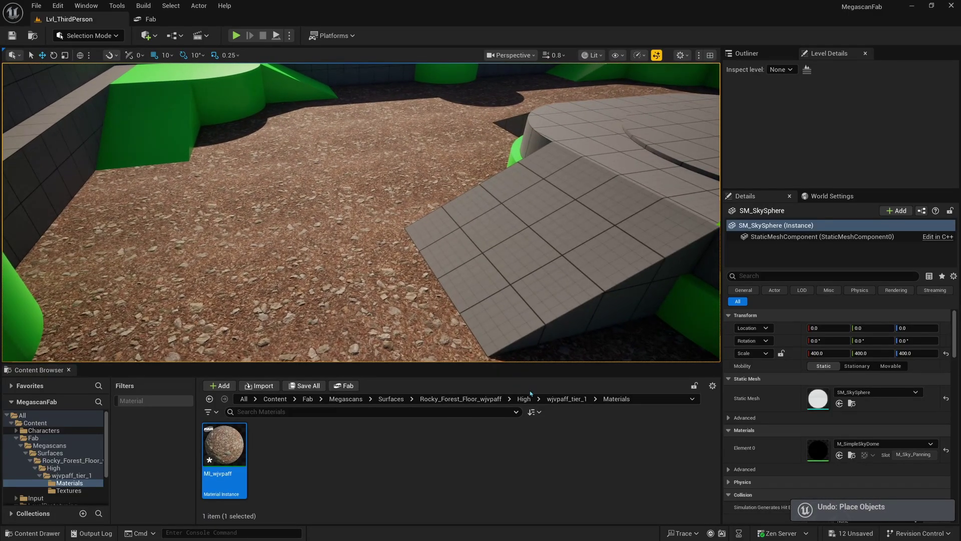
{"action": "left_click", "coordinate": [557, 399]}
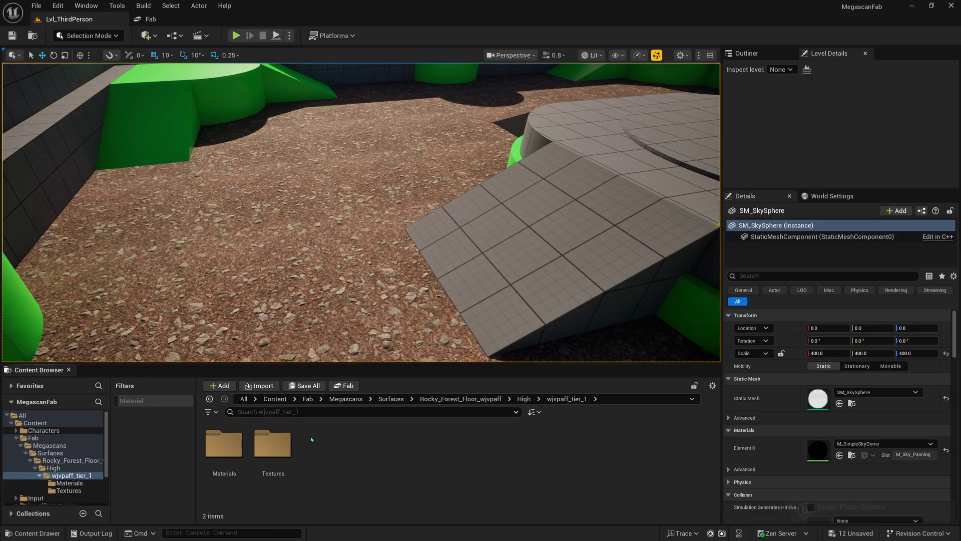
{"action": "double_click", "coordinate": [274, 462]}
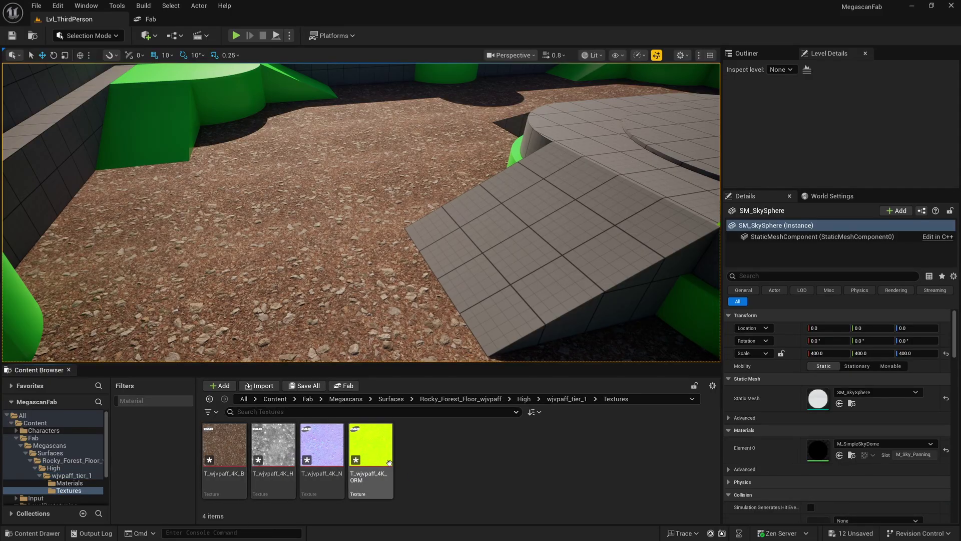
- View the base colour, height and normal map textures one after another
{"action": "double_click", "coordinate": [226, 451]}
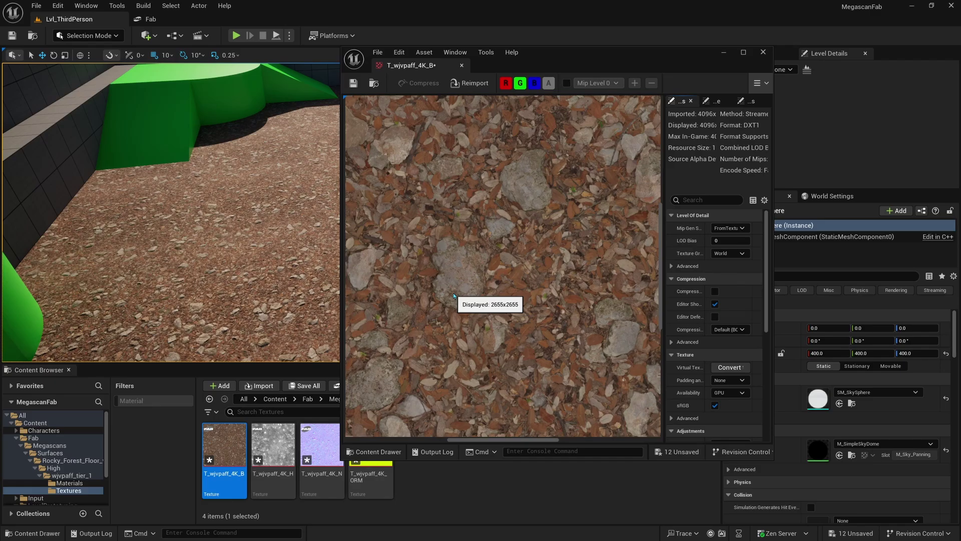
{"action": "left_click", "coordinate": [462, 65]}
{"action": "double_click", "coordinate": [275, 442]}
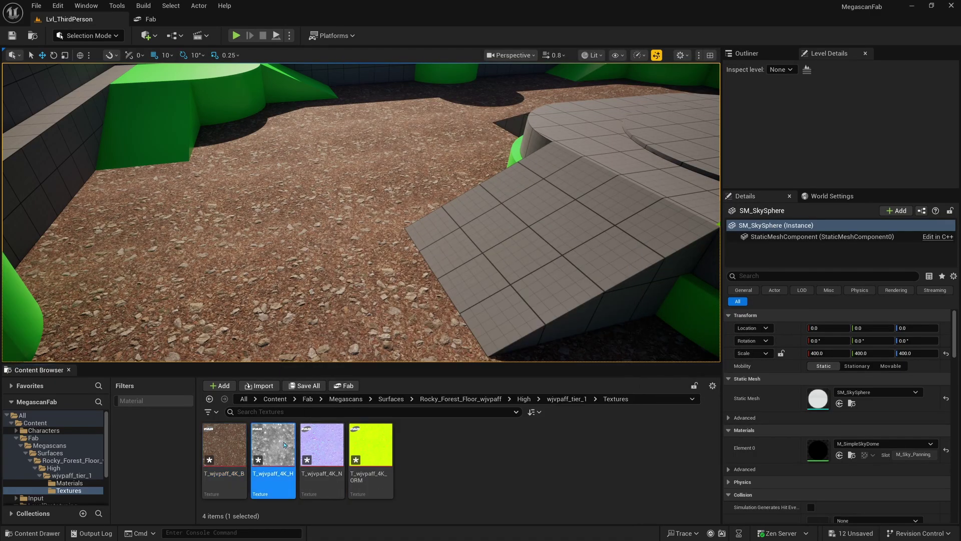
{"action": "scroll", "coordinate": [493, 253], "scroll_direction": "down", "scroll_amount": 5}
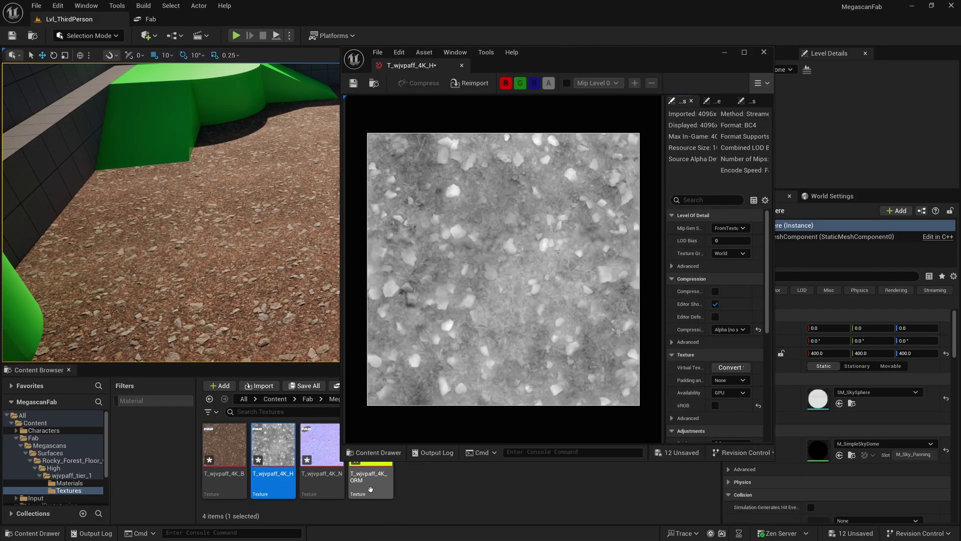
{"action": "left_click", "coordinate": [462, 66]}
{"action": "left_click", "coordinate": [335, 455]}
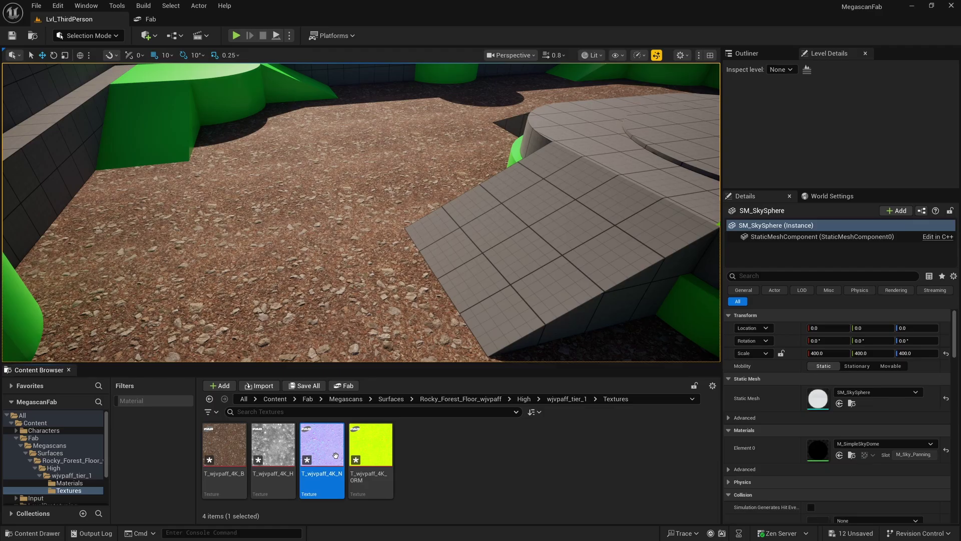
{"action": "double_click", "coordinate": [335, 455]}
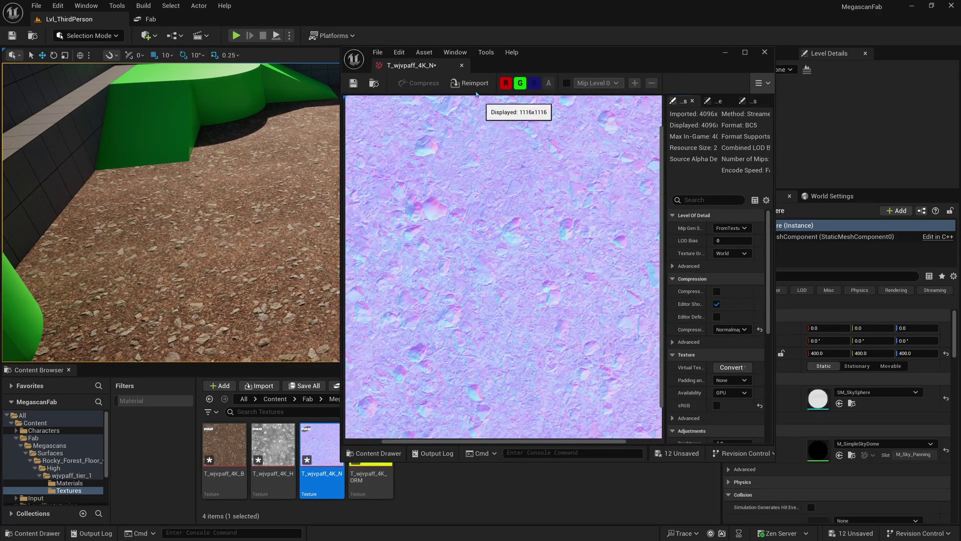
{"action": "left_click", "coordinate": [461, 66]}
- Open the ORM texture and view its red, green and blue channels individually
{"action": "left_click", "coordinate": [387, 453]}
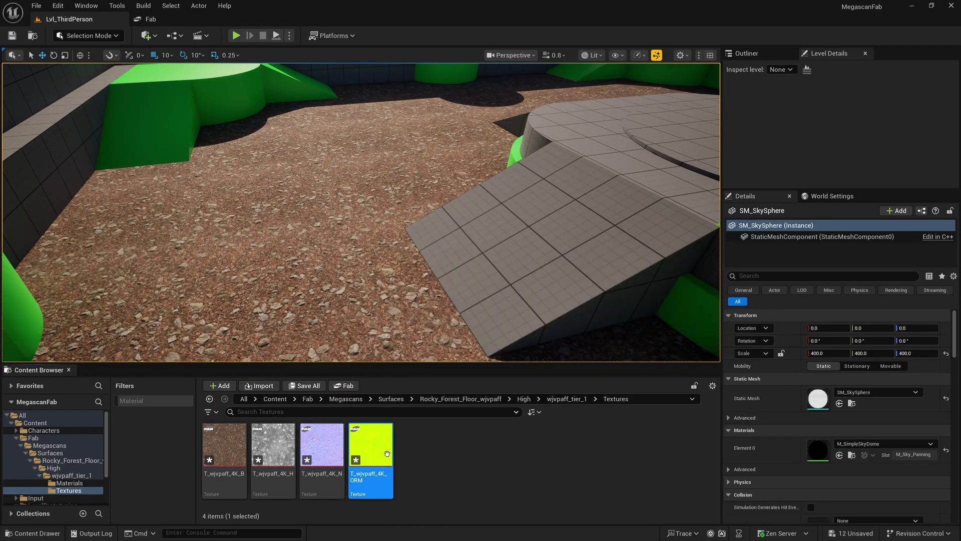
{"action": "double_click", "coordinate": [387, 454]}
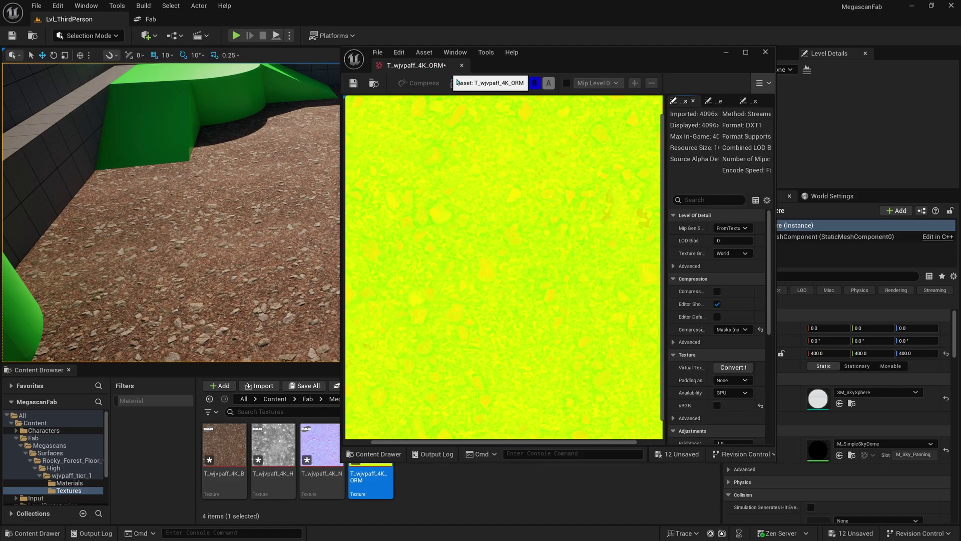
{"action": "left_click", "coordinate": [535, 85]}
{"action": "left_click", "coordinate": [523, 85]}
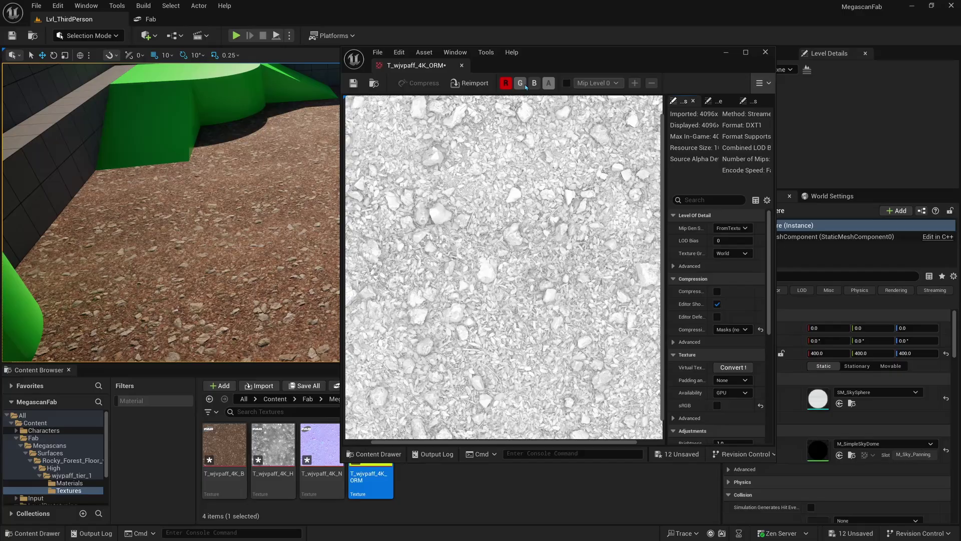
{"action": "scroll", "coordinate": [512, 191], "scroll_direction": "down", "scroll_amount": 2}
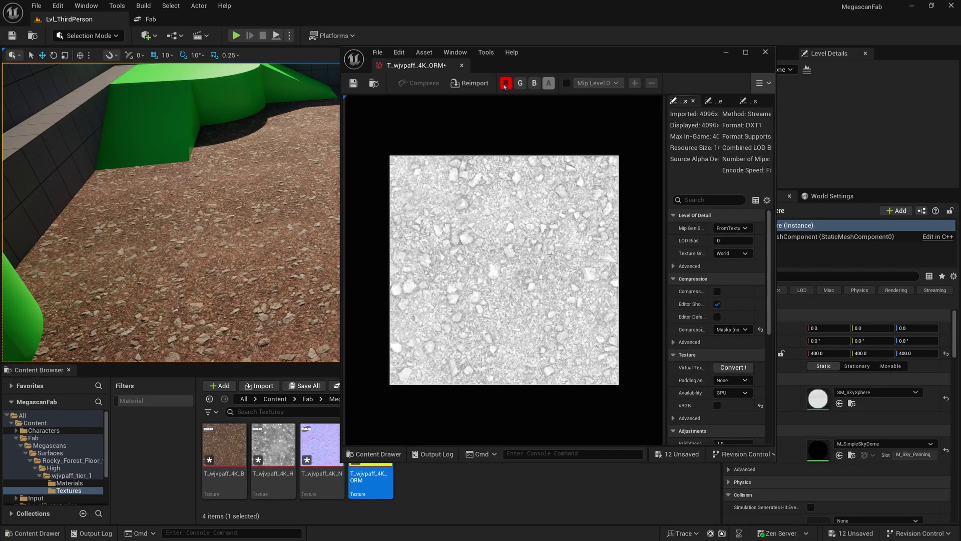
{"action": "scroll", "coordinate": [463, 220], "scroll_direction": "up", "scroll_amount": 1}
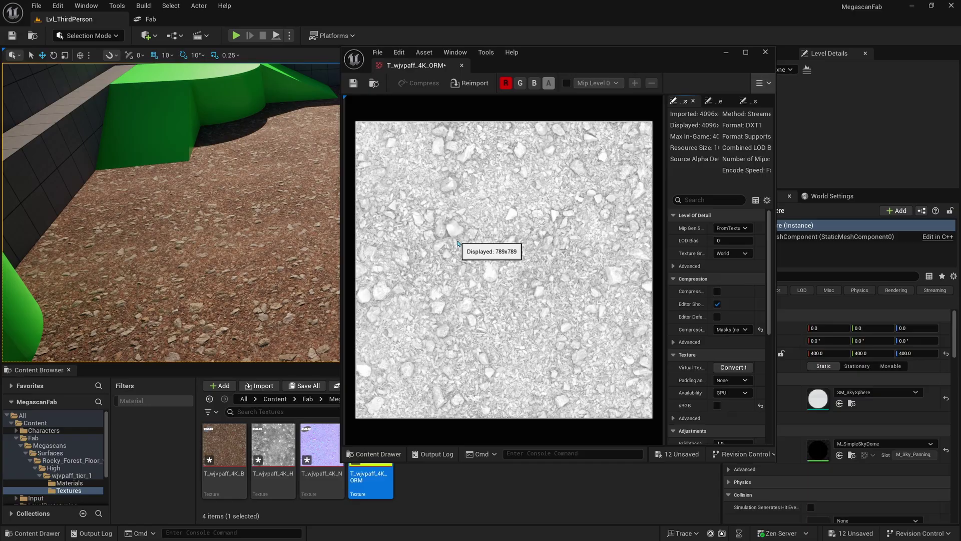
{"action": "left_click", "coordinate": [521, 84]}
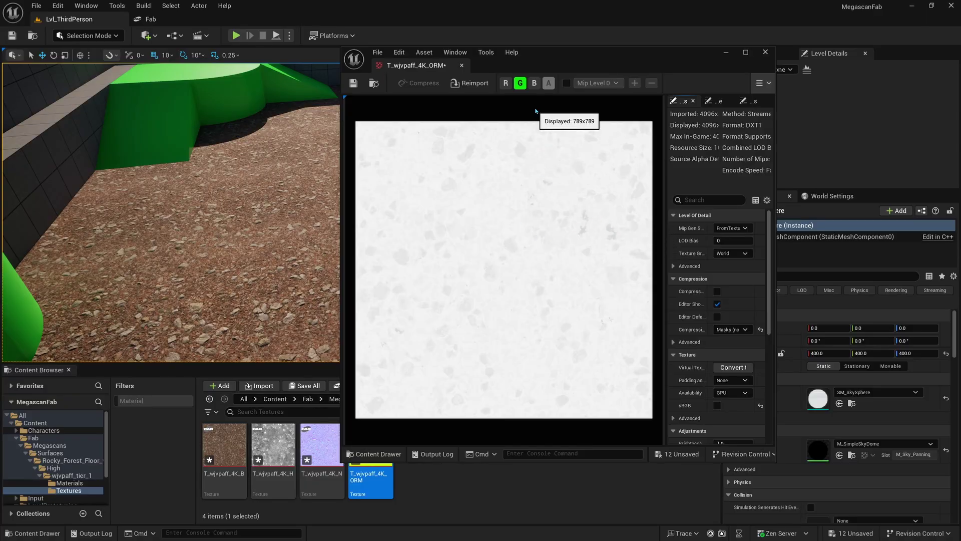
{"action": "left_click", "coordinate": [520, 84]}
{"action": "left_click", "coordinate": [533, 83]}
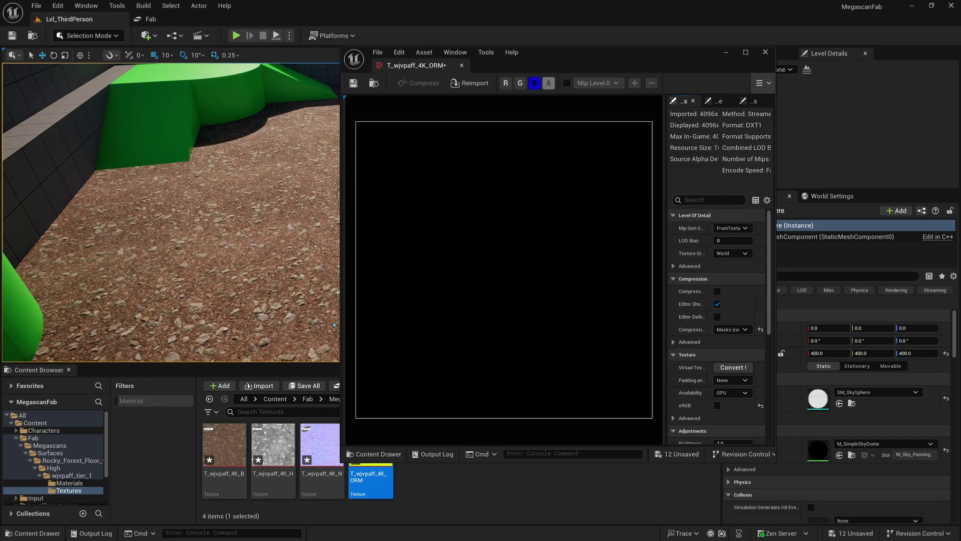
- Open the height texture alongside the ORM texture and toggle ORM colour channels
{"action": "left_click", "coordinate": [271, 454]}
{"action": "double_click", "coordinate": [271, 455]}
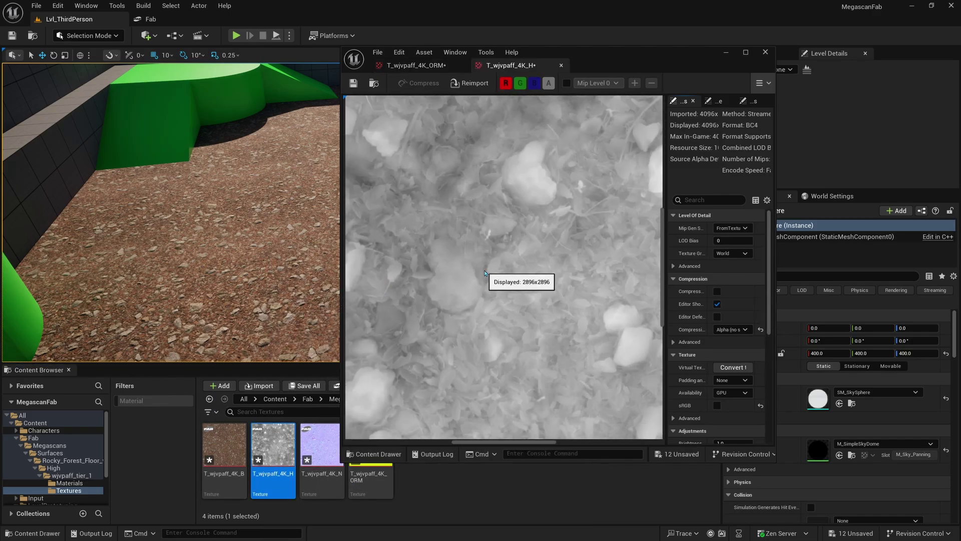
{"action": "left_click", "coordinate": [415, 65]}
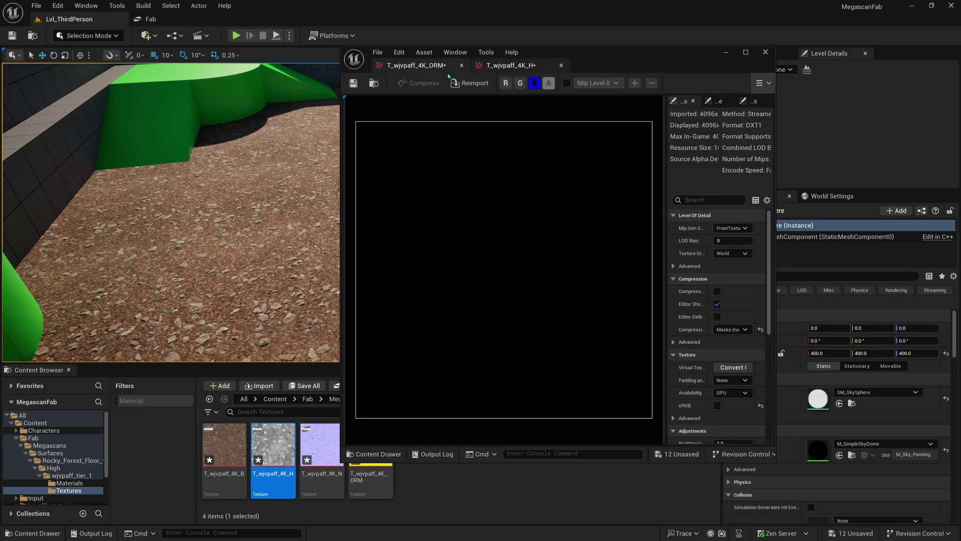
{"action": "left_click", "coordinate": [521, 83]}
{"action": "left_click", "coordinate": [506, 83]}
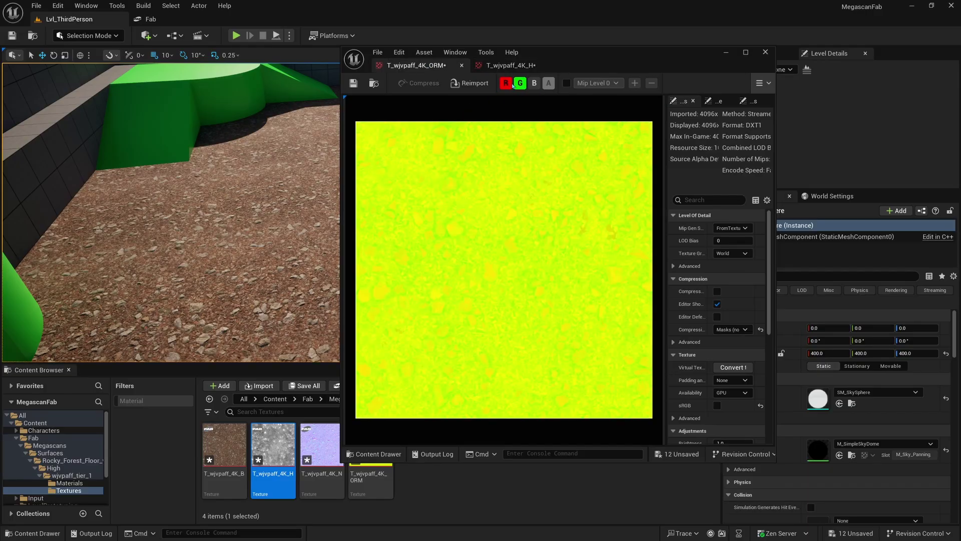
{"action": "left_click", "coordinate": [520, 83]}
{"action": "left_click", "coordinate": [506, 83]}
{"action": "left_click", "coordinate": [520, 83]}
{"action": "left_click", "coordinate": [520, 83]}
- Isolate the ORM texture's blue, green and red channels, then restore all three
{"action": "left_click", "coordinate": [511, 65]}
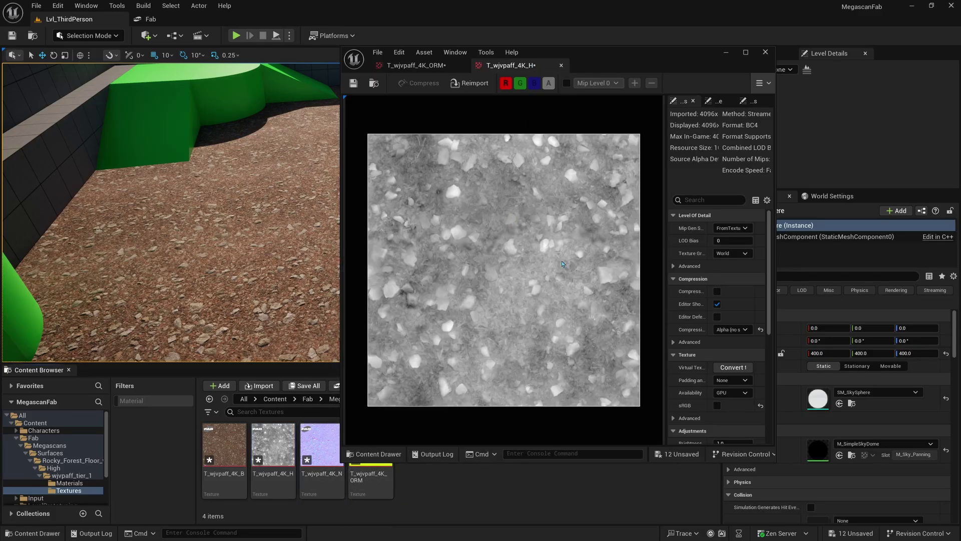
{"action": "left_click_drag", "start_coordinate": [618, 69], "coordinate": [691, 75]}
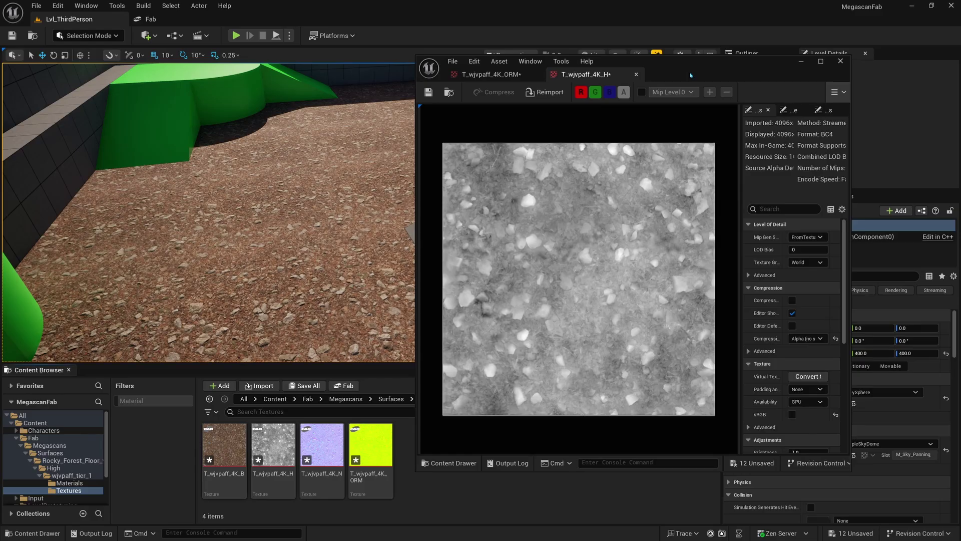
{"action": "left_click", "coordinate": [491, 74]}
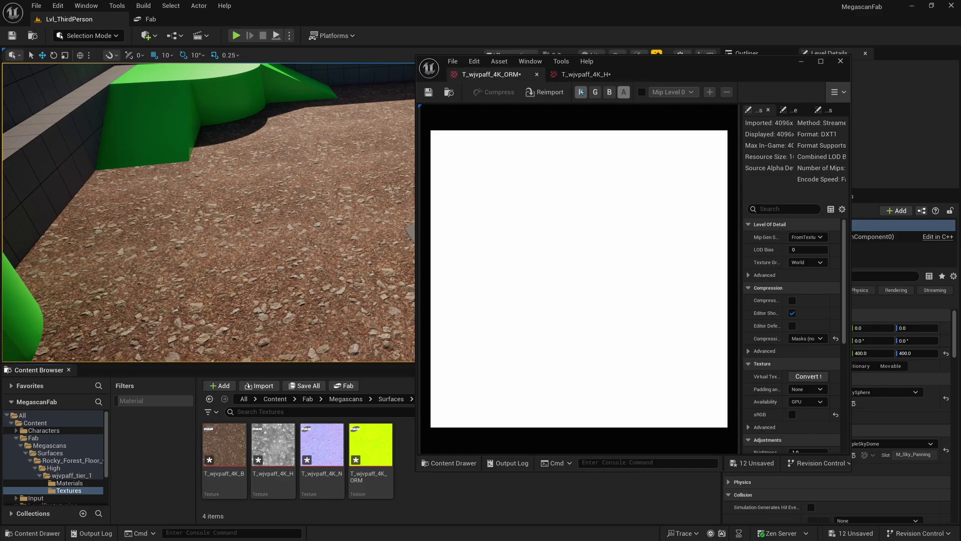
{"action": "left_click", "coordinate": [609, 92]}
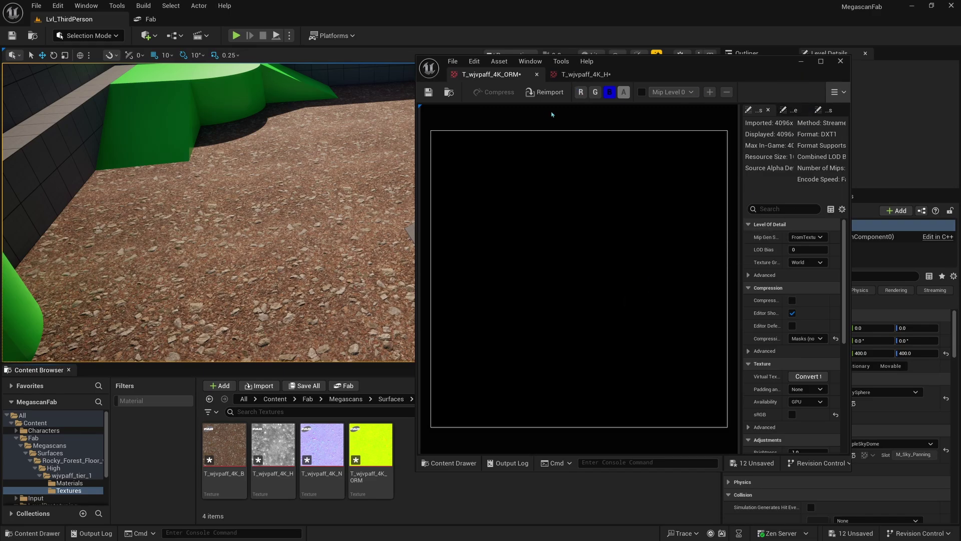
{"action": "left_click", "coordinate": [595, 92]}
{"action": "left_click", "coordinate": [580, 92]}
{"action": "left_click", "coordinate": [580, 93]}
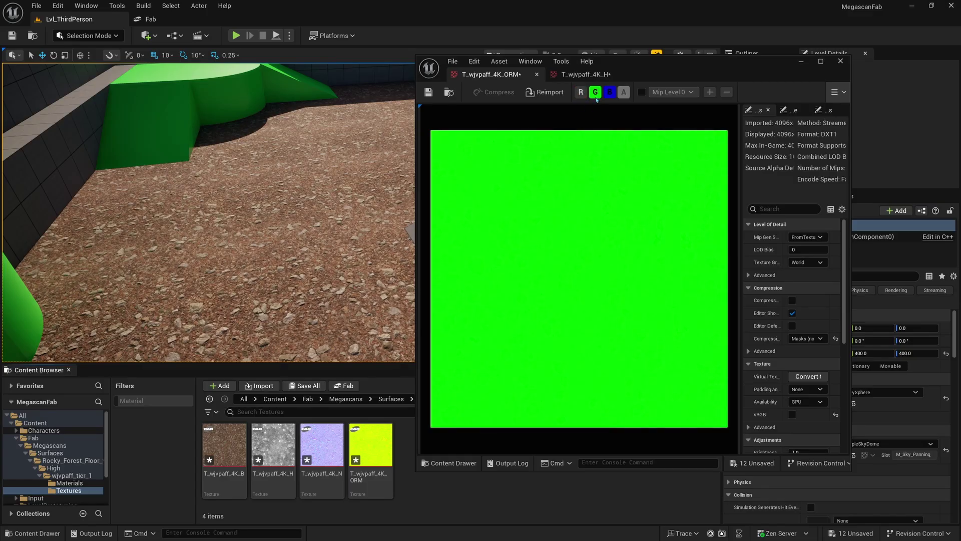
{"action": "left_click", "coordinate": [581, 92]}
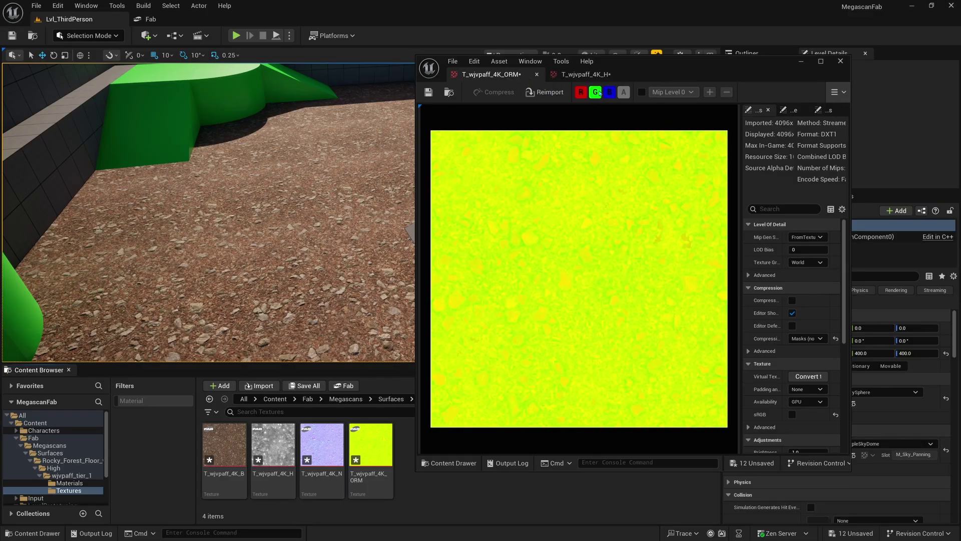
{"action": "left_click", "coordinate": [600, 92]}
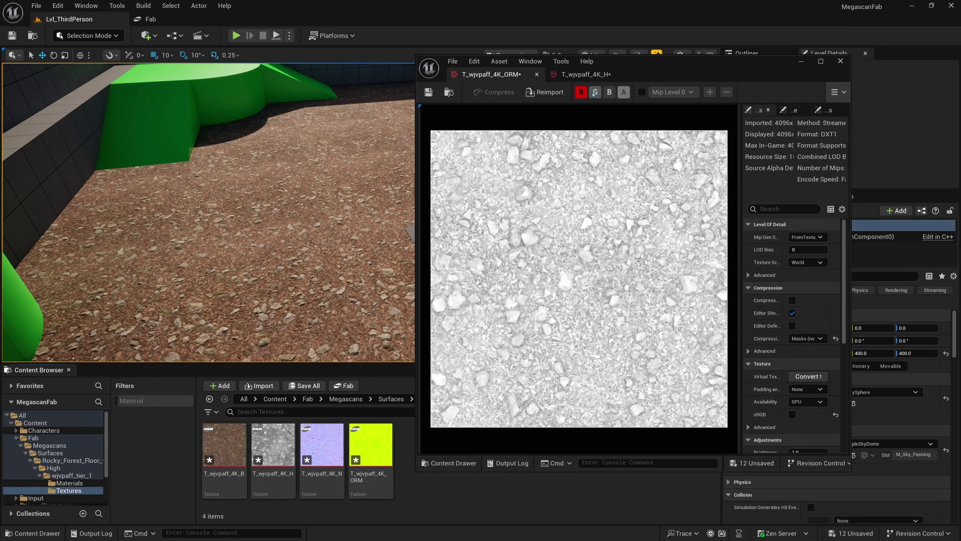
{"action": "left_click", "coordinate": [594, 93]}
{"action": "left_click", "coordinate": [607, 93]}
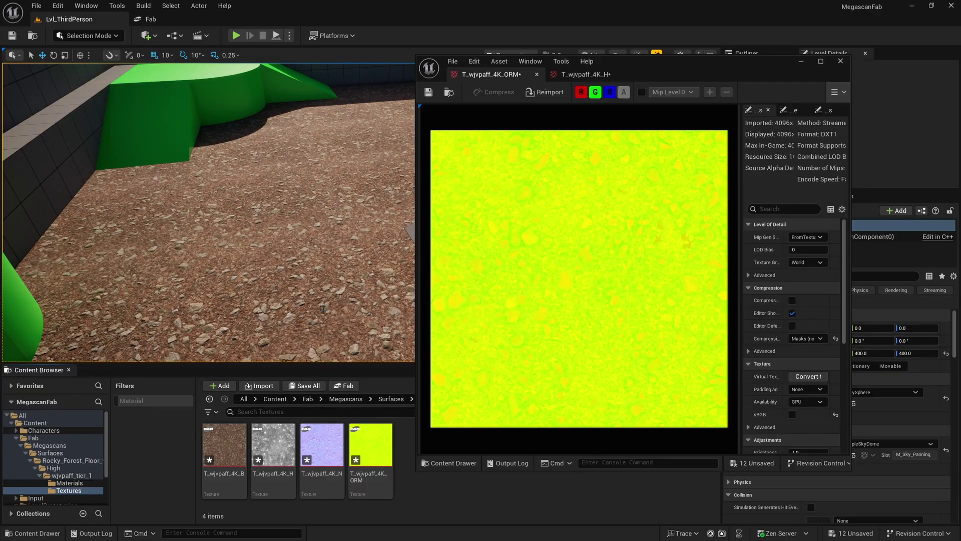
- Select T_wjvpaff_4K_H and close the texture editor window
{"action": "left_click", "coordinate": [273, 445]}
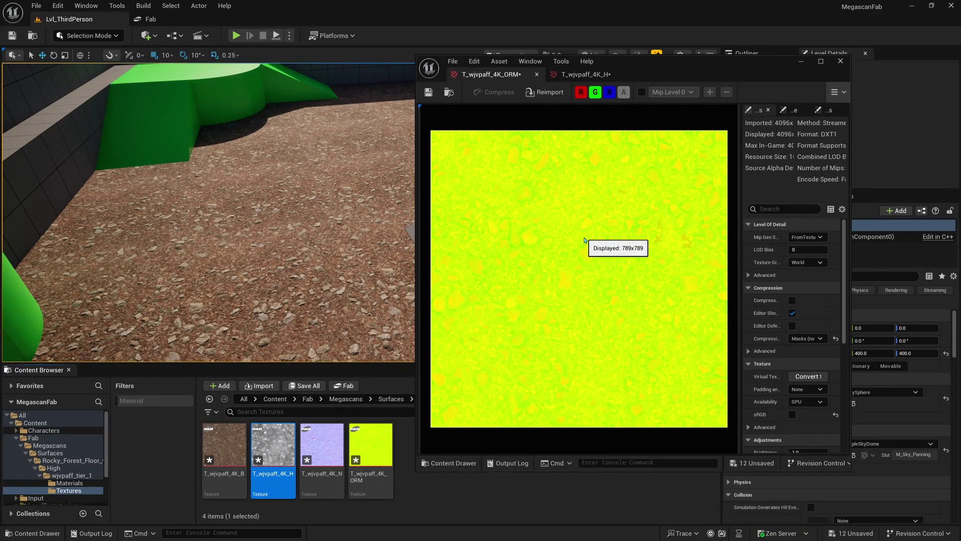
{"action": "left_click_drag", "start_coordinate": [665, 75], "coordinate": [694, 74]}
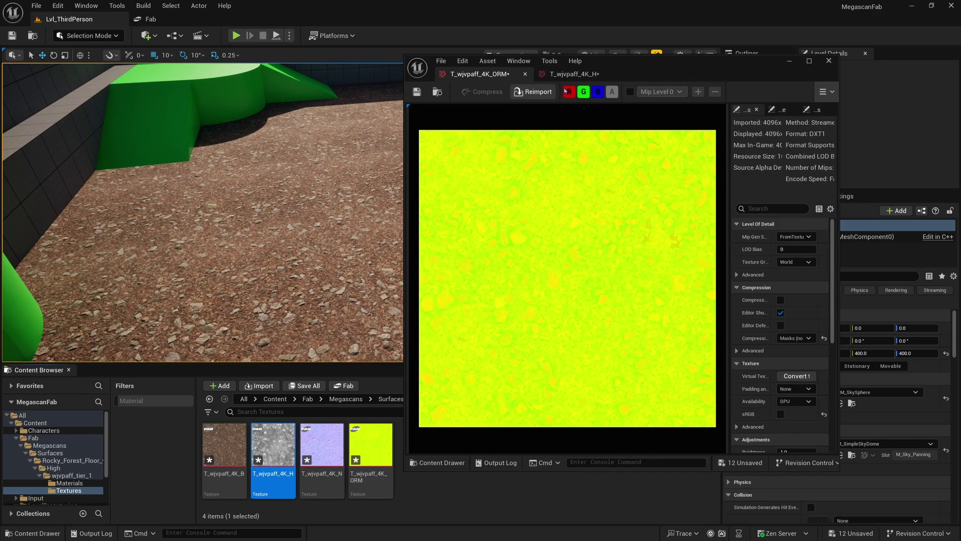
{"action": "left_click", "coordinate": [828, 61]}
{"action": "left_click", "coordinate": [481, 453]}
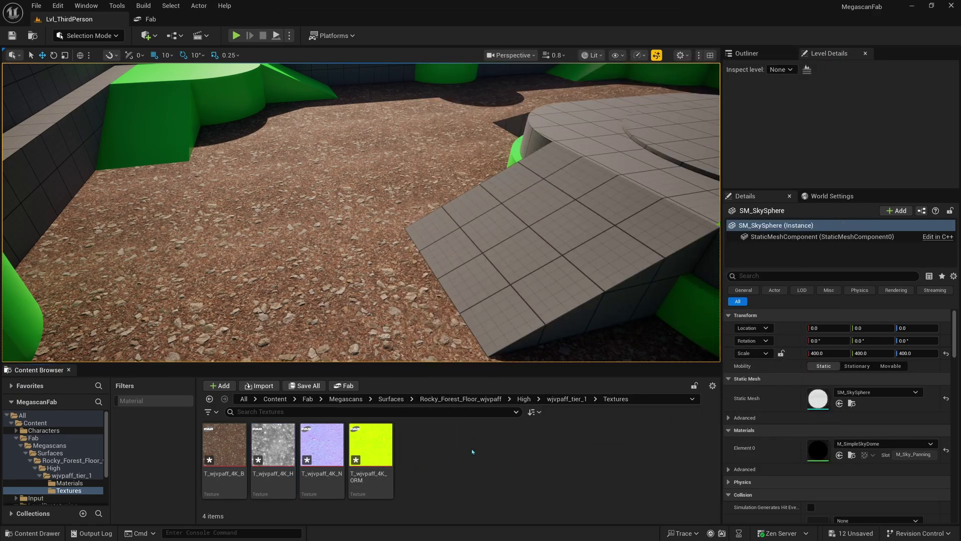
- Search Fab for 'quixel metal'
{"action": "left_click", "coordinate": [165, 24]}
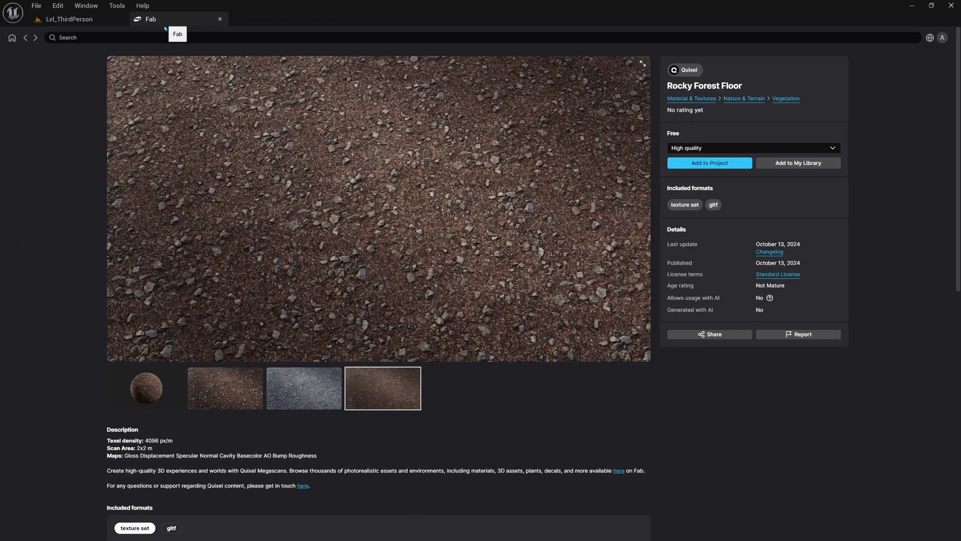
{"action": "left_click", "coordinate": [25, 38]}
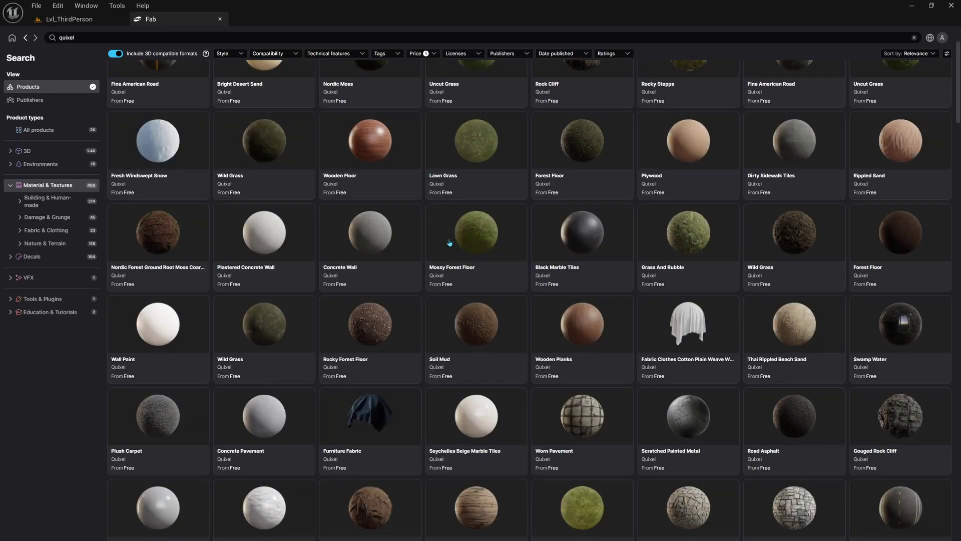
{"action": "left_click", "coordinate": [96, 39]}
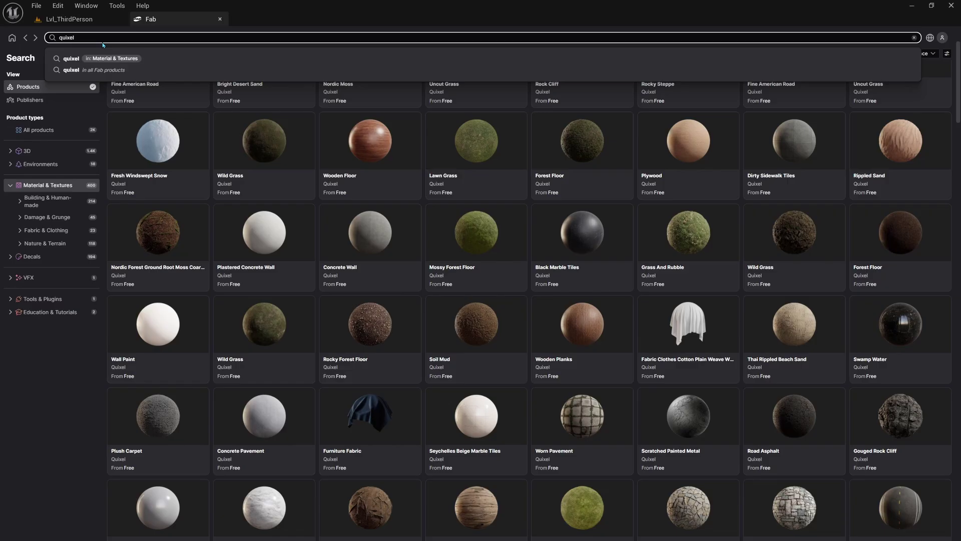
{"action": "type", "text": "metal"}
{"action": "key", "text": "Return"}
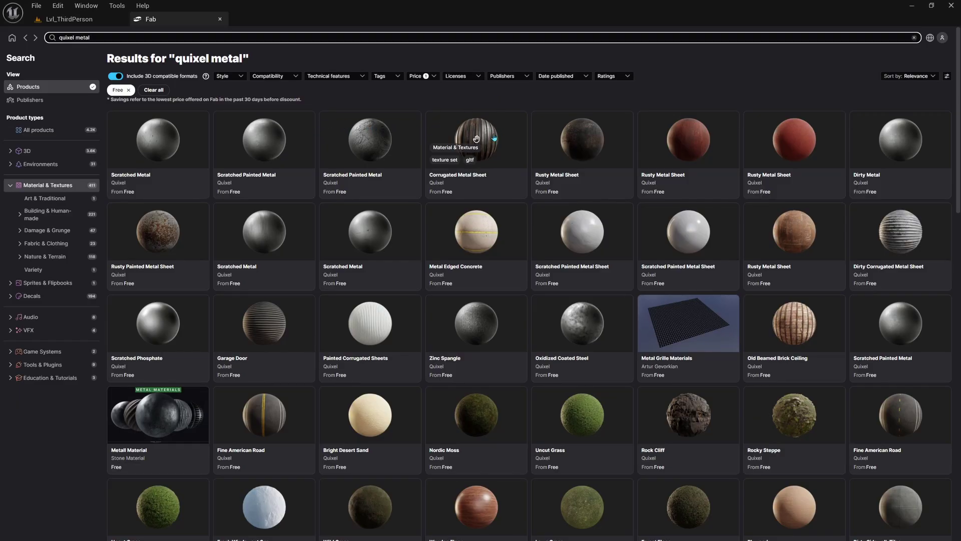
- Add Corrugated Metal Sheet to the project at High quality
{"action": "left_click", "coordinate": [478, 181]}
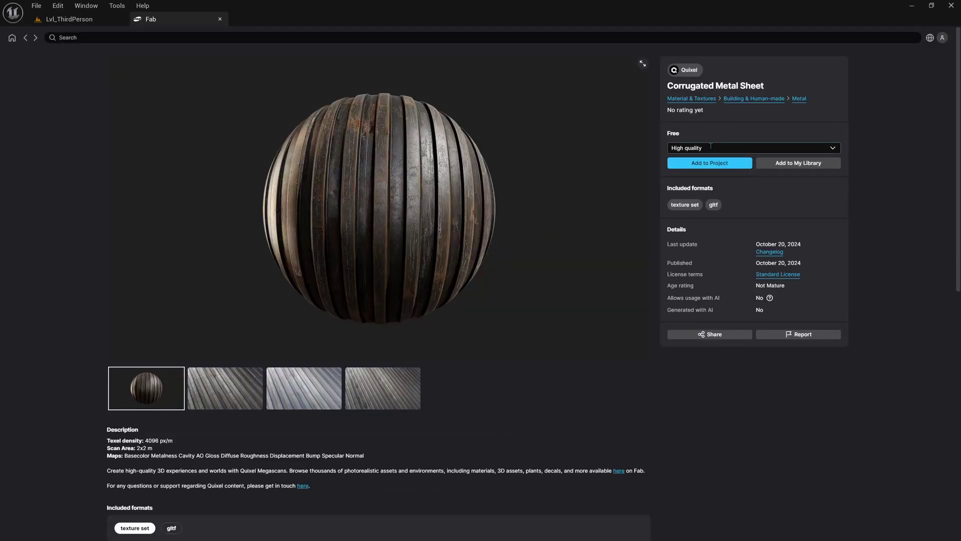
{"action": "left_click", "coordinate": [729, 147]}
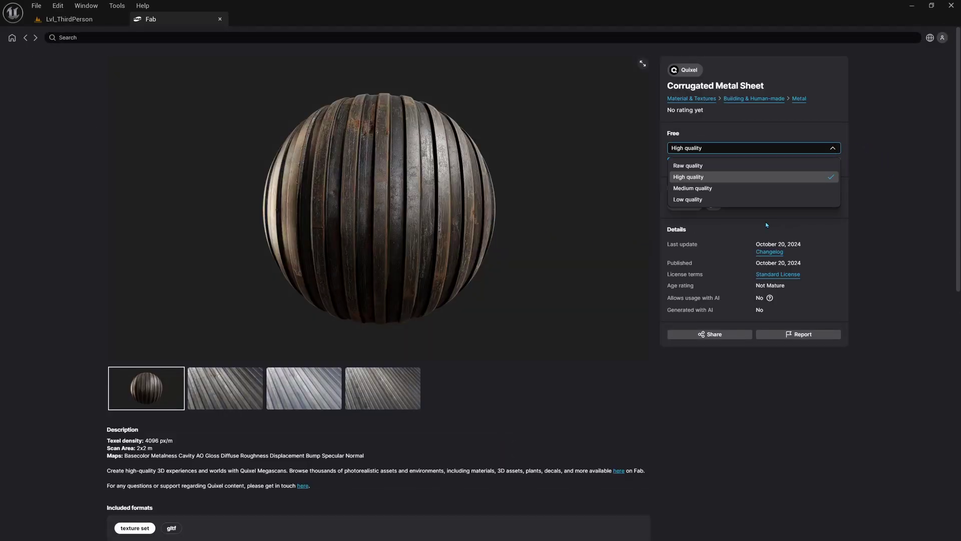
{"action": "left_click", "coordinate": [734, 218]}
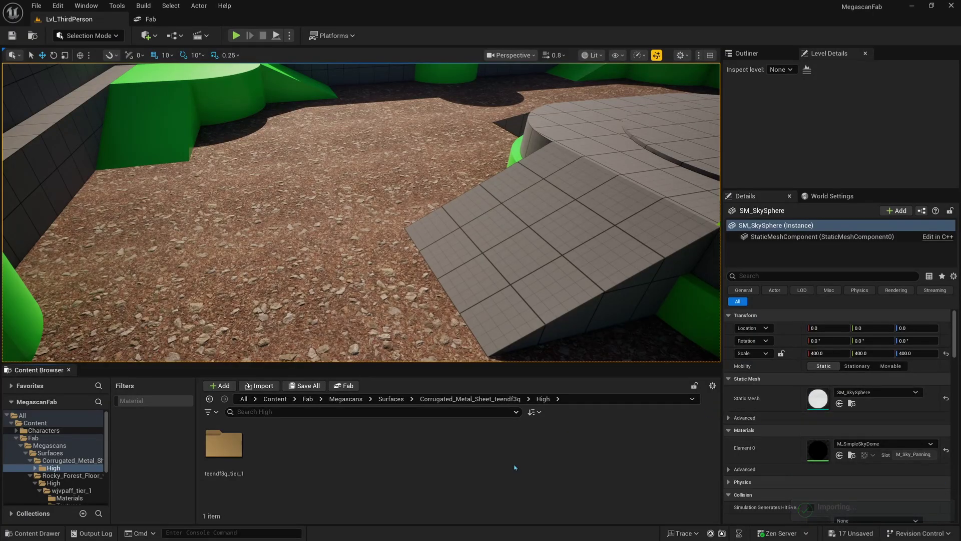
- Browse the Content Browser to Corrugated_Metal_Sheet > High > teendf3q_tier_1 > Materials
{"action": "left_click", "coordinate": [390, 399]}
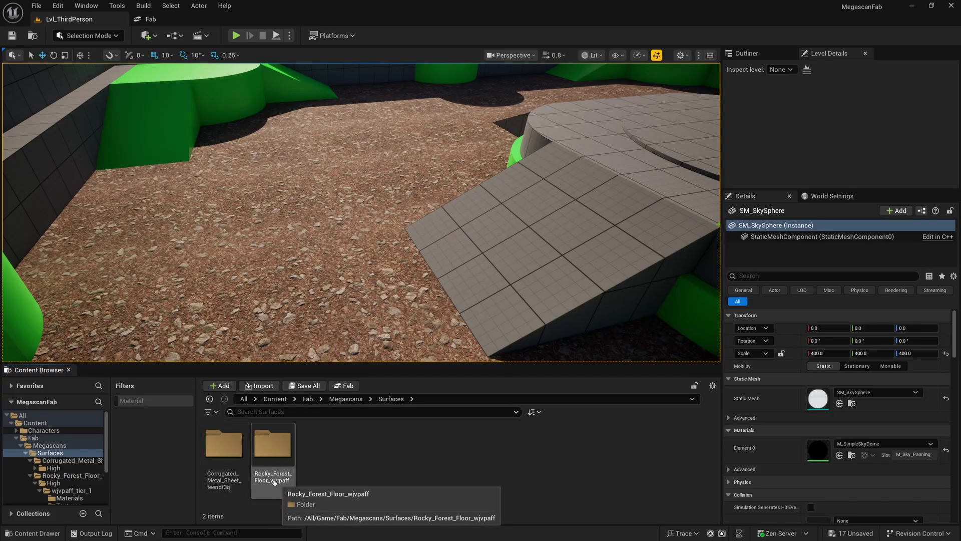
{"action": "double_click", "coordinate": [224, 447]}
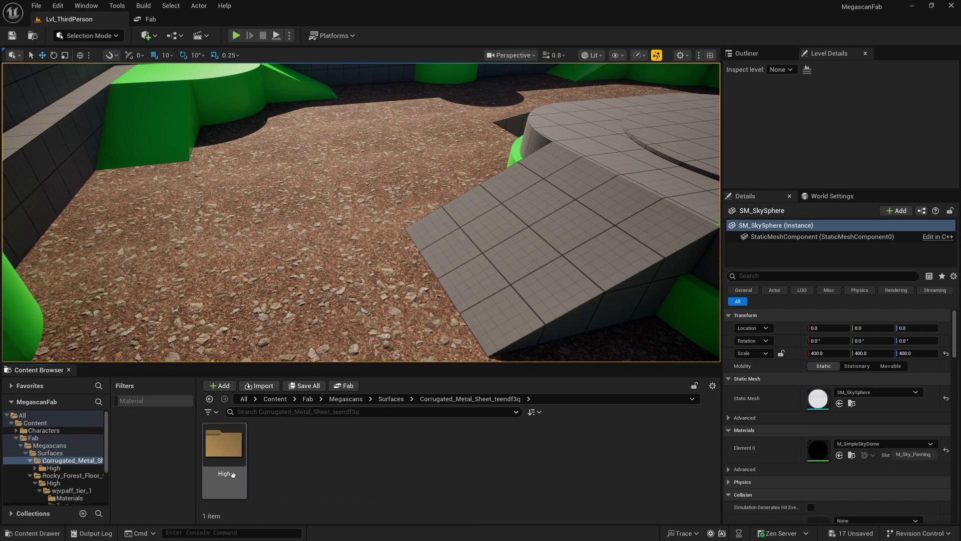
{"action": "double_click", "coordinate": [232, 449]}
{"action": "double_click", "coordinate": [235, 453]}
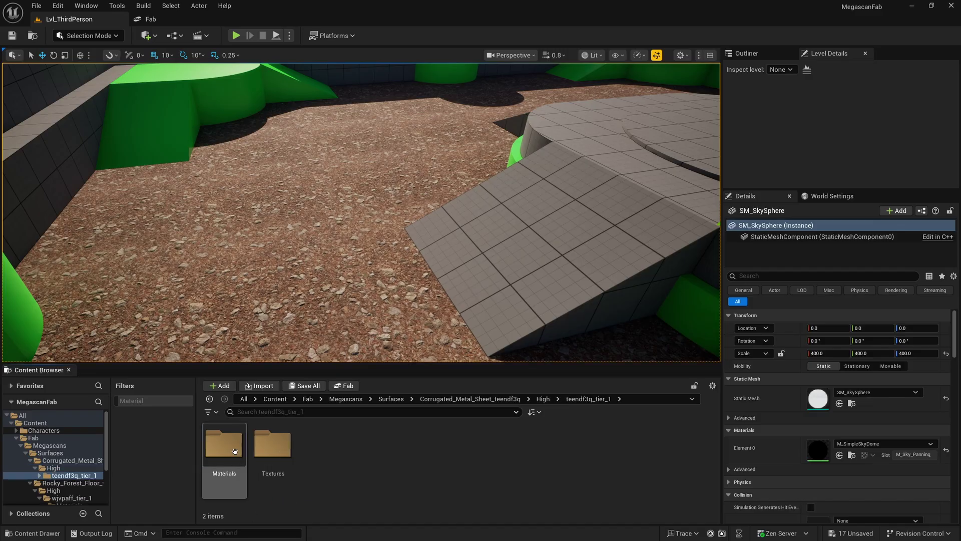
{"action": "double_click", "coordinate": [271, 447]}
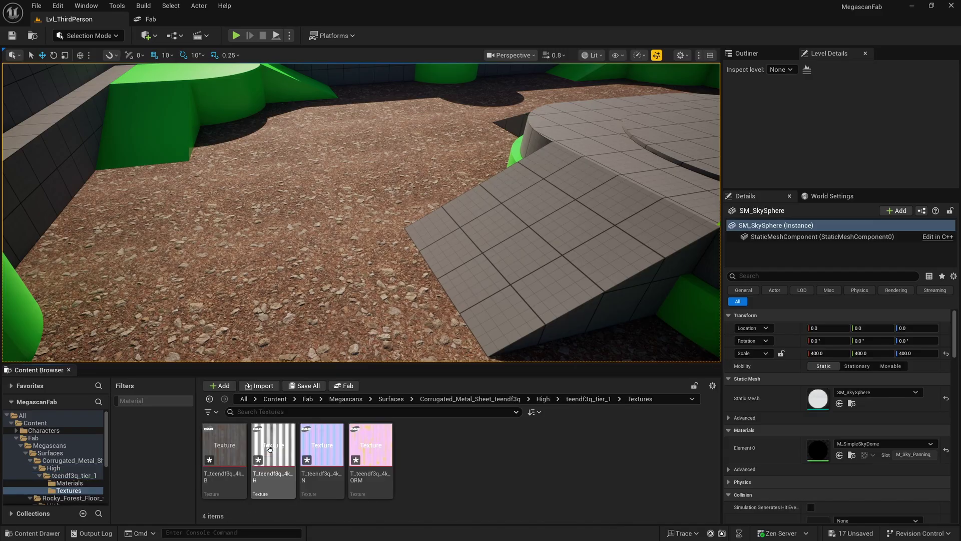
{"action": "left_click", "coordinate": [588, 398]}
{"action": "double_click", "coordinate": [215, 434]}
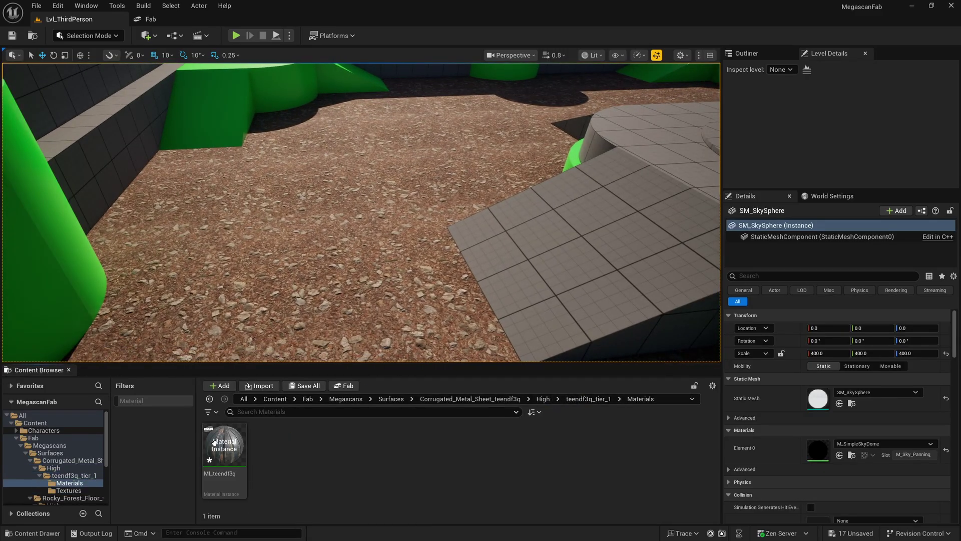
- Drag the MI_teendf3q material instance onto the level floor in the viewport
{"action": "left_click", "coordinate": [224, 443]}
{"action": "left_click_drag", "start_coordinate": [223, 443], "coordinate": [309, 243]}
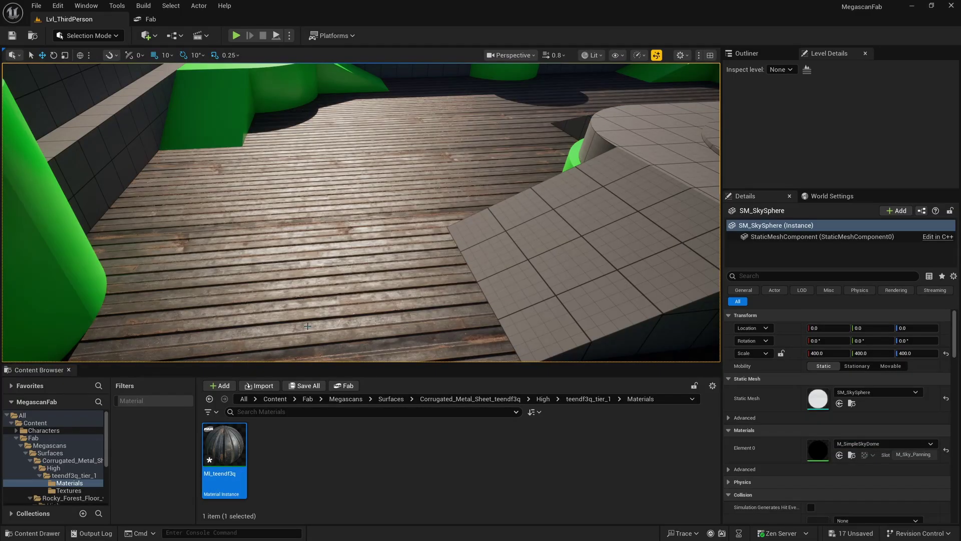
{"action": "right_click_drag", "start_coordinate": [308, 243], "coordinate": [461, 282]}
- Open the T_teendf3q_4k B, H, N and ORM textures from the Textures folder
{"action": "left_click", "coordinate": [589, 399]}
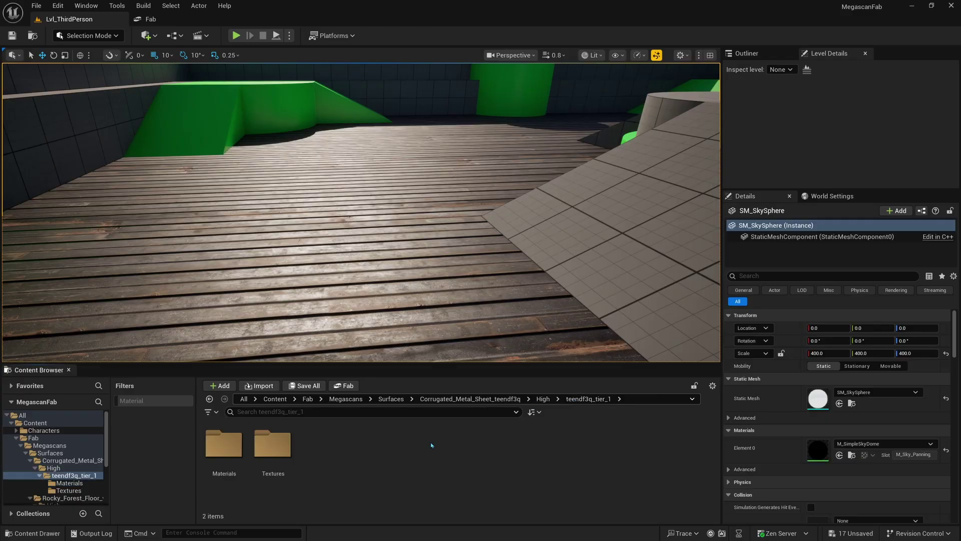
{"action": "double_click", "coordinate": [273, 443]}
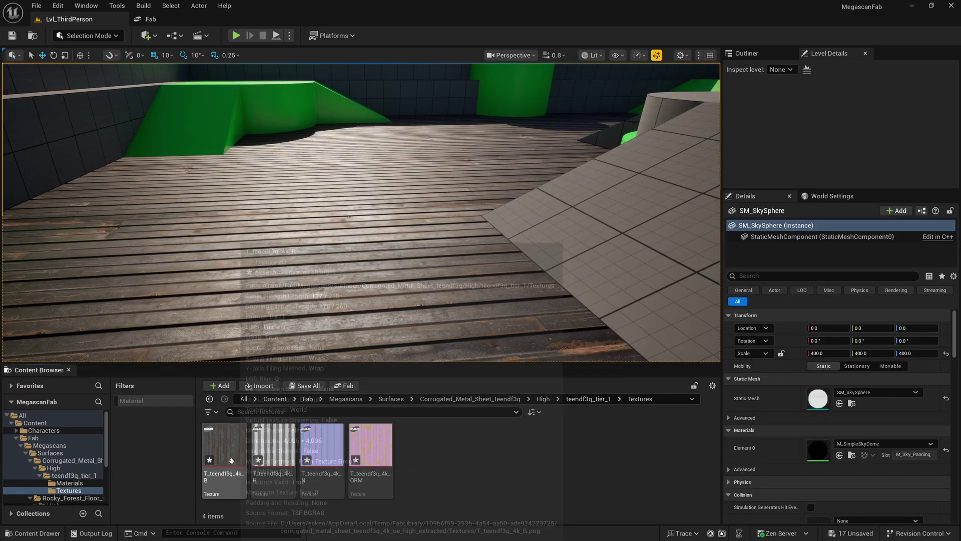
{"action": "double_click", "coordinate": [224, 451]}
{"action": "left_click", "coordinate": [287, 465]}
{"action": "double_click", "coordinate": [287, 465]}
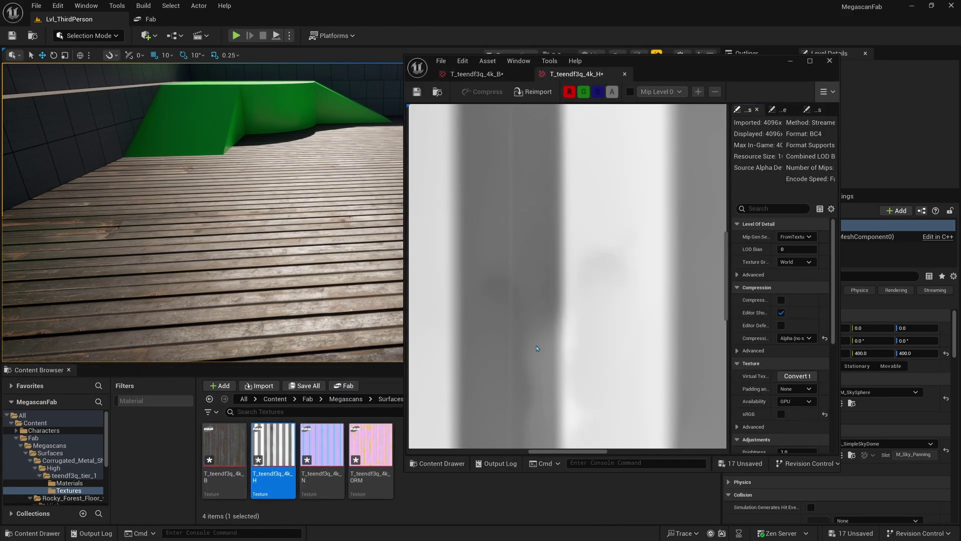
{"action": "left_click", "coordinate": [329, 434]}
{"action": "double_click", "coordinate": [329, 434]}
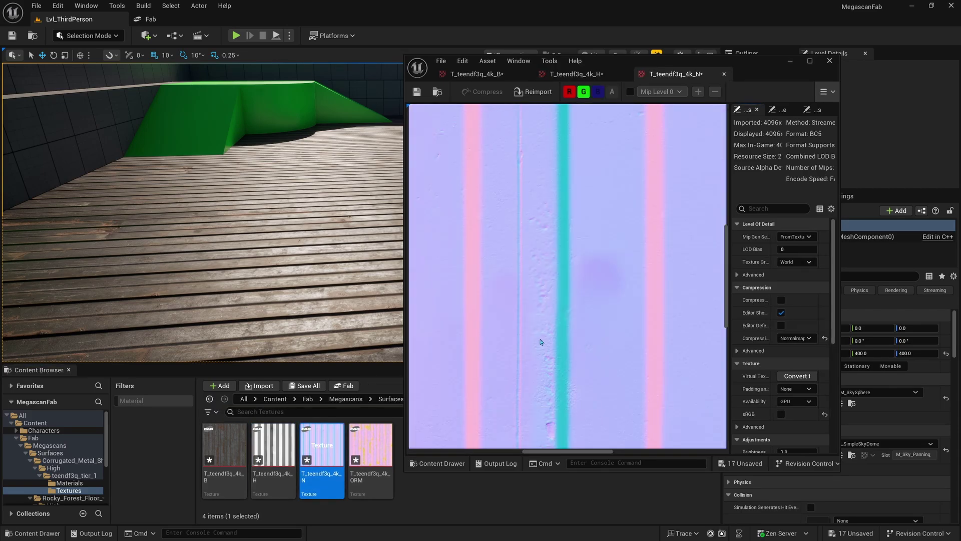
{"action": "double_click", "coordinate": [373, 446]}
- View the ORM map's red, green and blue channels one at a time
{"action": "scroll", "coordinate": [575, 276], "scroll_direction": "down", "scroll_amount": 5}
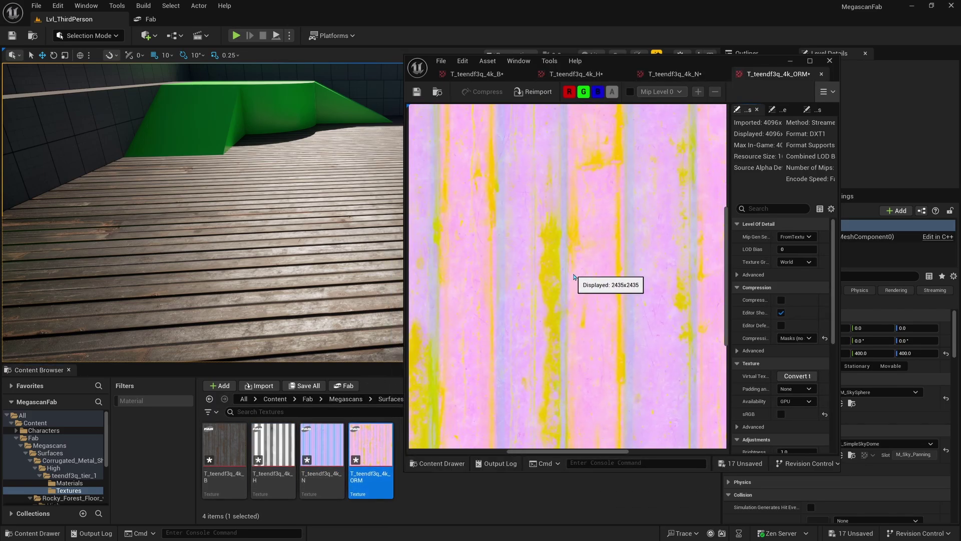
{"action": "scroll", "coordinate": [594, 178], "scroll_direction": "down", "scroll_amount": 3}
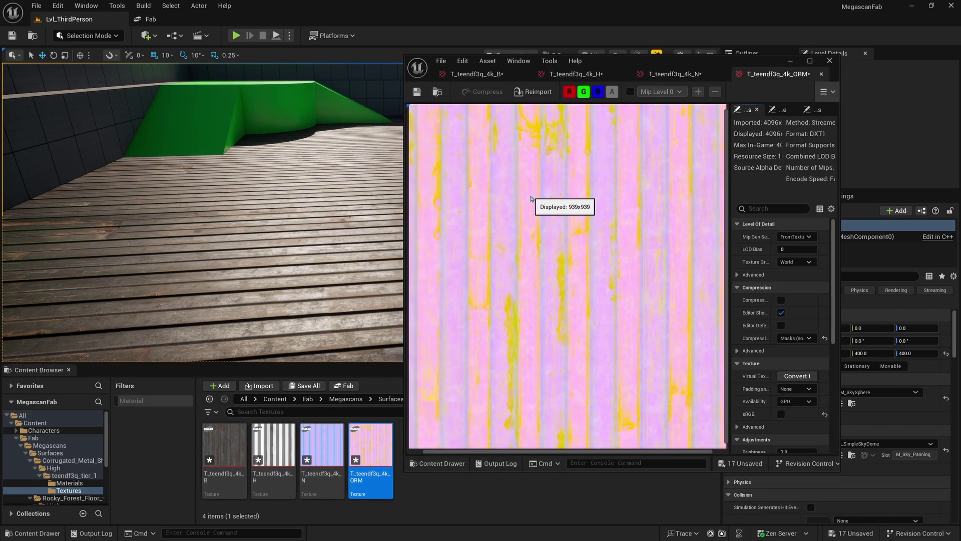
{"action": "left_click", "coordinate": [584, 92]}
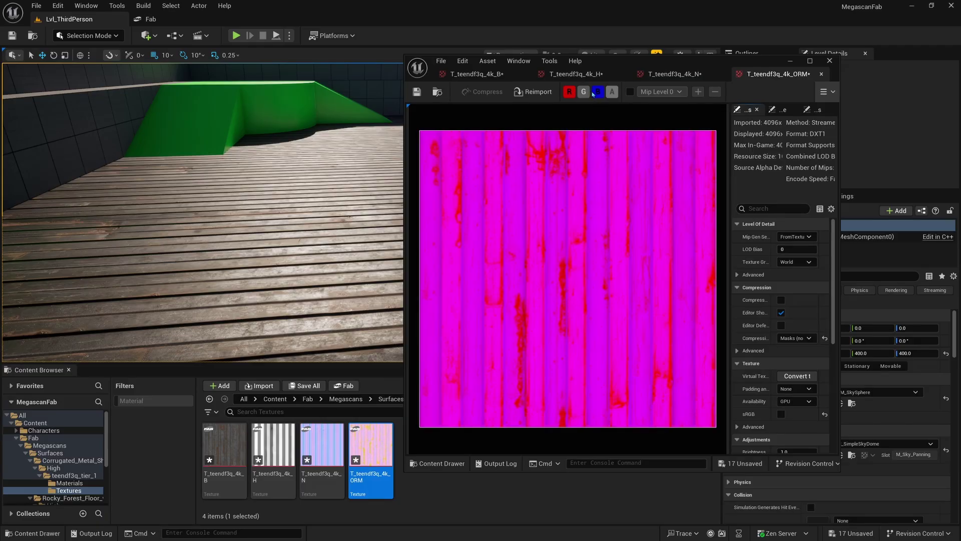
{"action": "left_click", "coordinate": [596, 93]}
{"action": "left_click", "coordinate": [569, 92]}
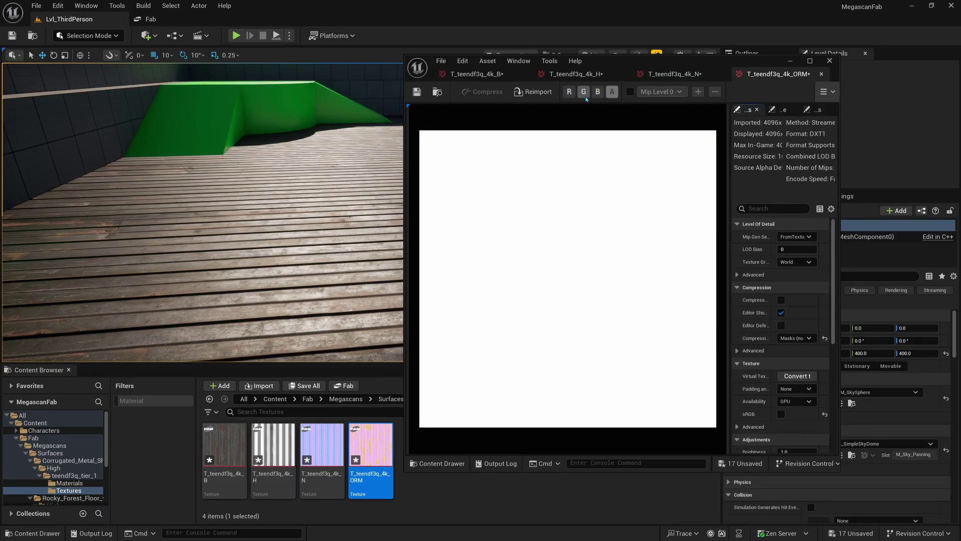
{"action": "left_click", "coordinate": [583, 92]}
{"action": "left_click", "coordinate": [583, 92]}
{"action": "left_click", "coordinate": [598, 92]}
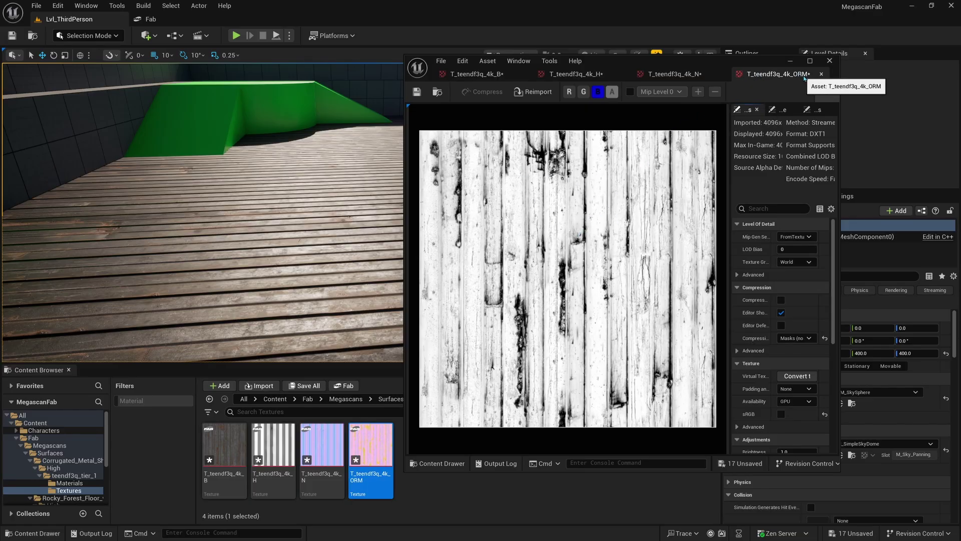
- Switch over to the Fab asset browser tab
{"action": "left_click", "coordinate": [166, 19]}
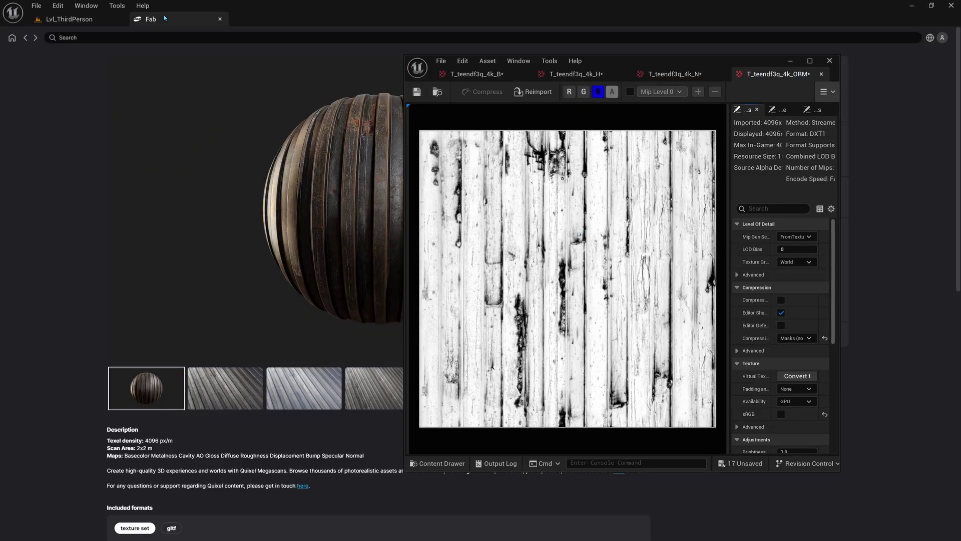